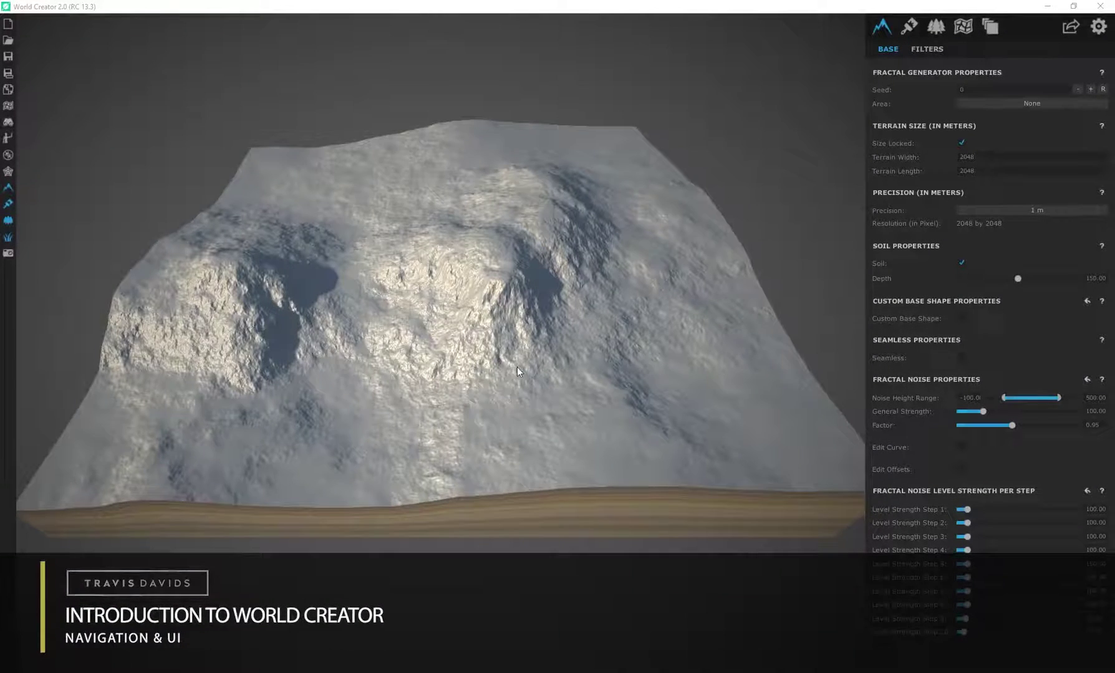
# Start a new project with the default terrain.
pyautogui.moveTo(517, 366); pyautogui.dragTo(476, 332)
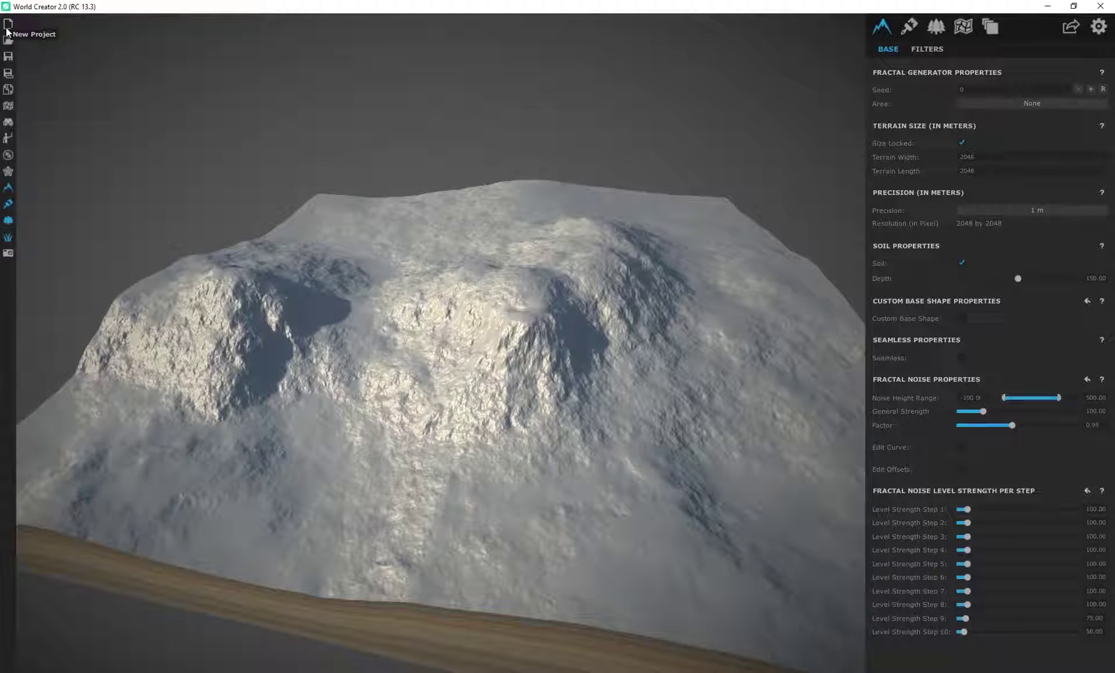
pyautogui.moveTo(480, 318); pyautogui.dragTo(471, 311)
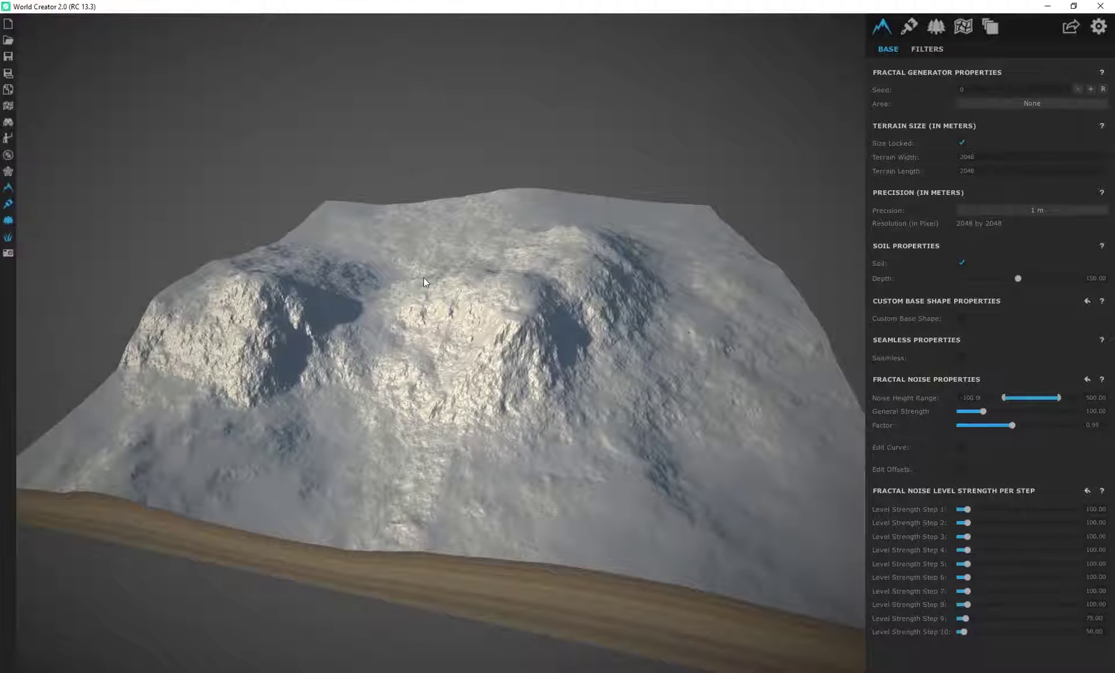
pyautogui.click(8, 25)
pyautogui.click(574, 370)
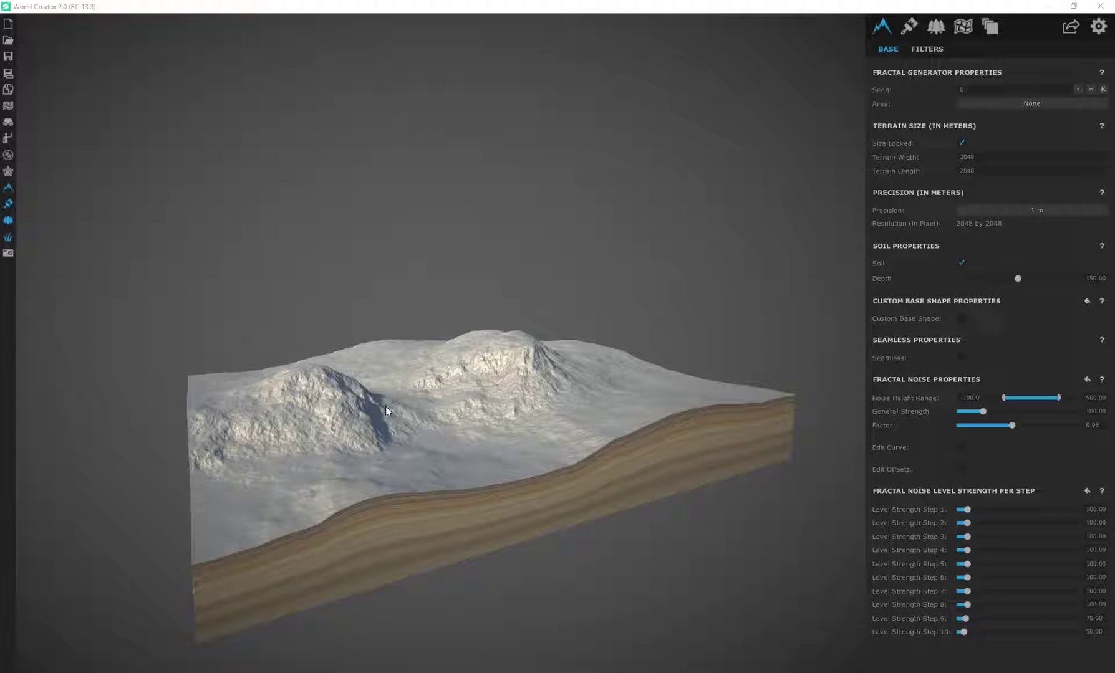
# Examine the mountain terrain near and far by zooming in and out and orbiting around its two peaks.
pyautogui.scroll(5, 428, 405)
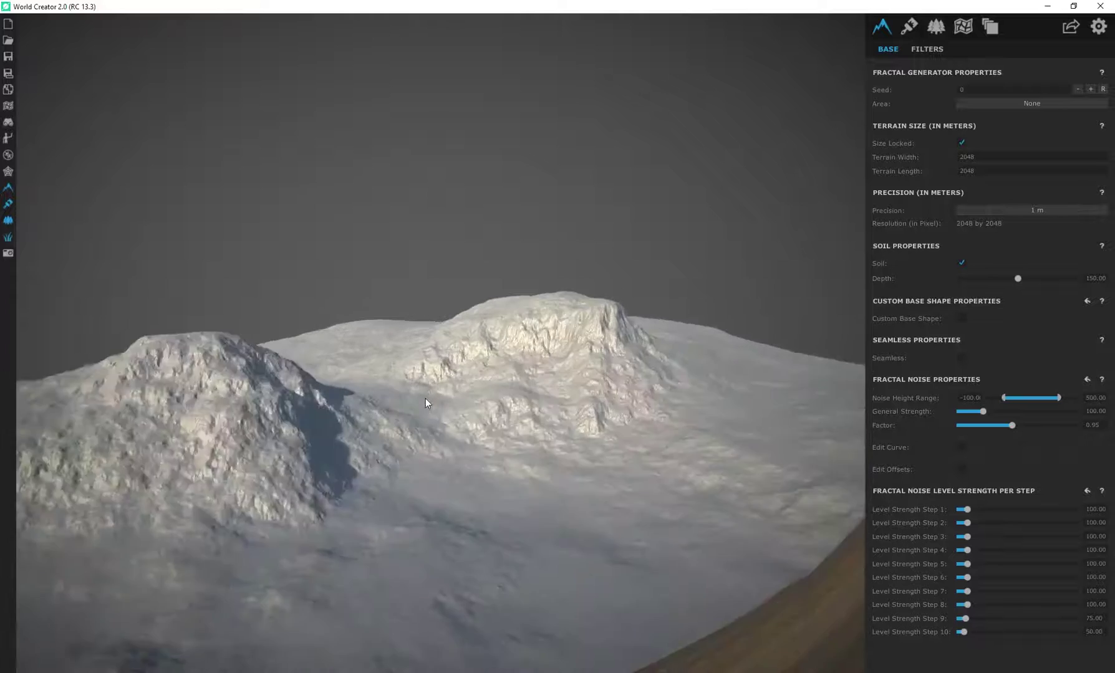
pyautogui.scroll(-1, 418, 399)
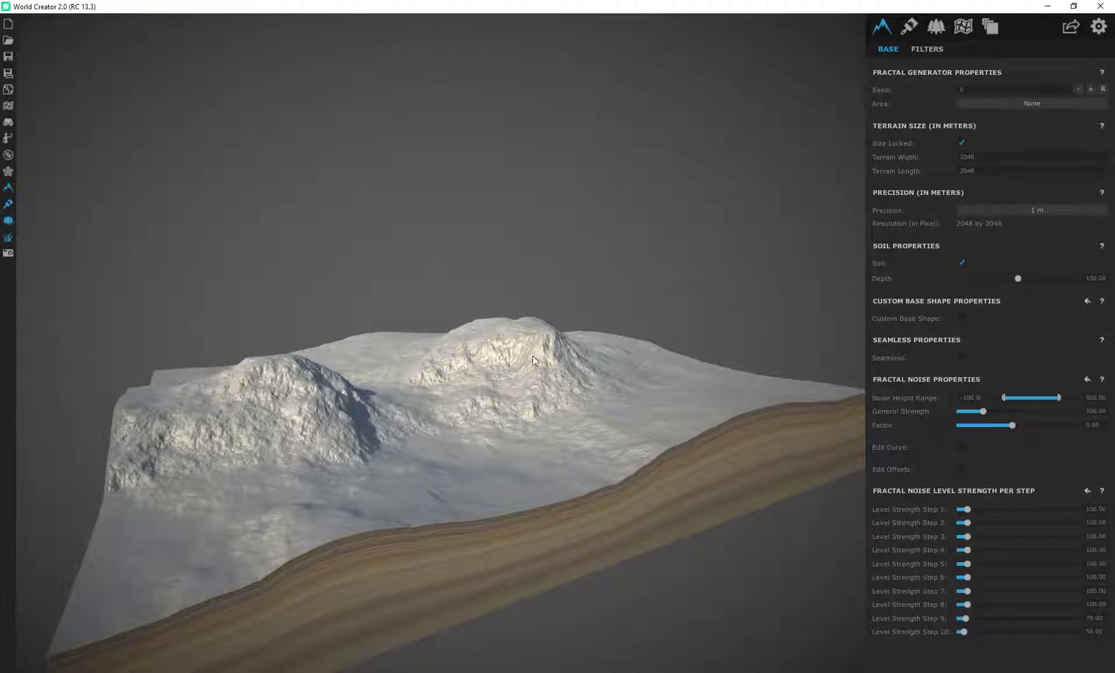
pyautogui.scroll(-2, 511, 358)
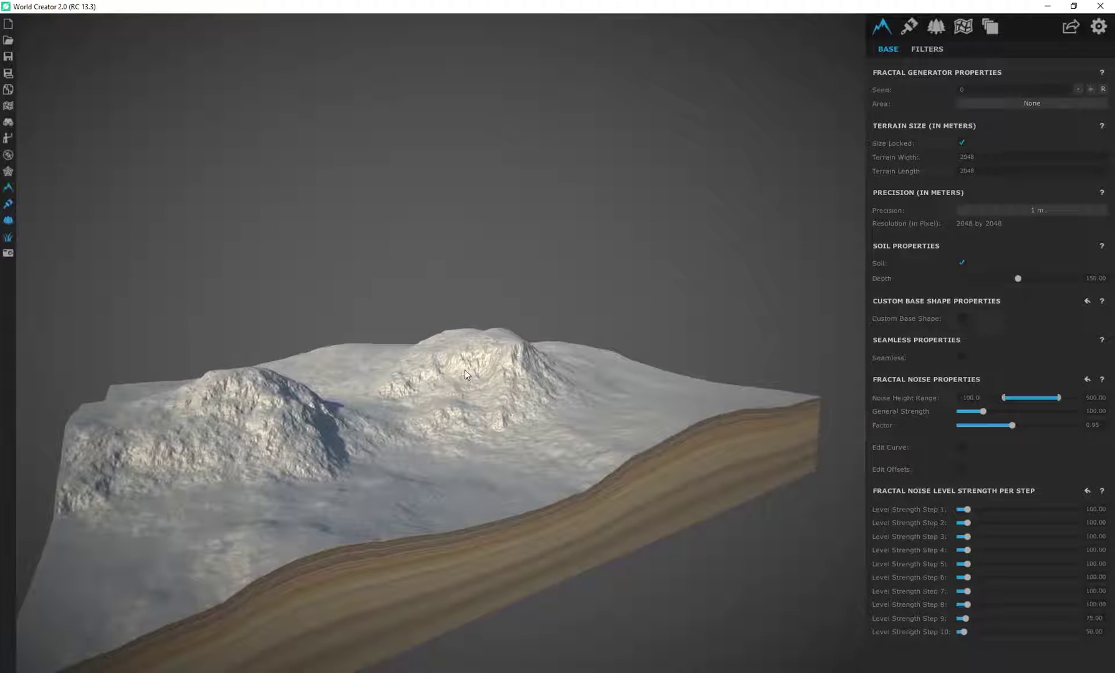
pyautogui.moveTo(468, 378); pyautogui.dragTo(419, 324, button='right')
pyautogui.scroll(5, 419, 324)
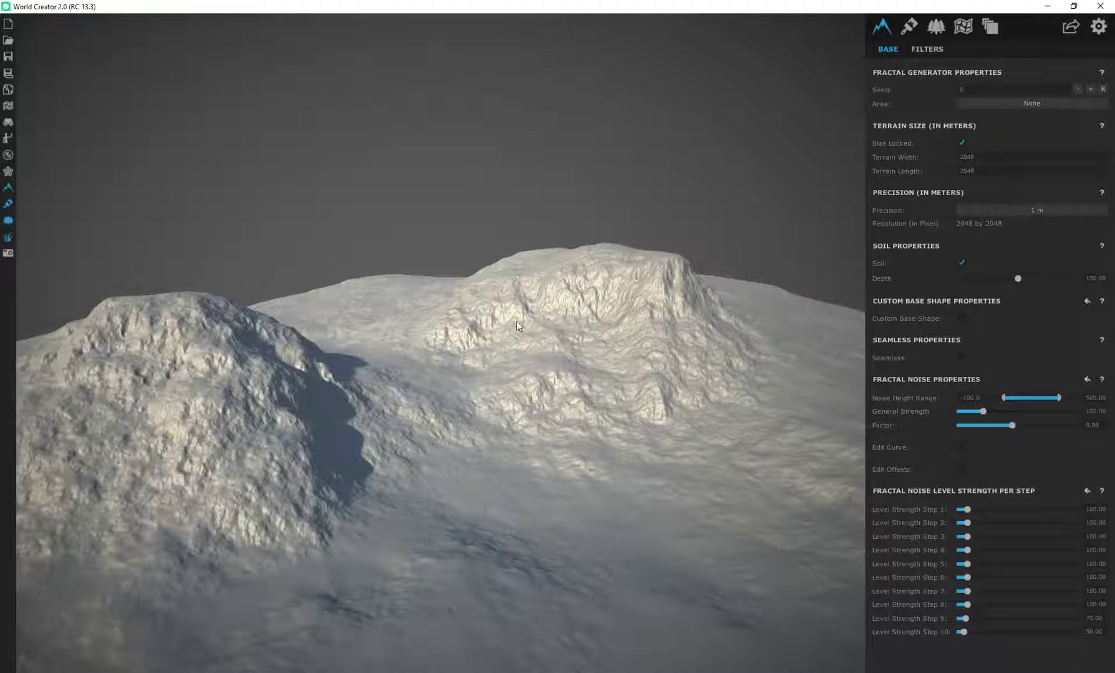
pyautogui.moveTo(530, 163); pyautogui.dragTo(570, 146, button='right')
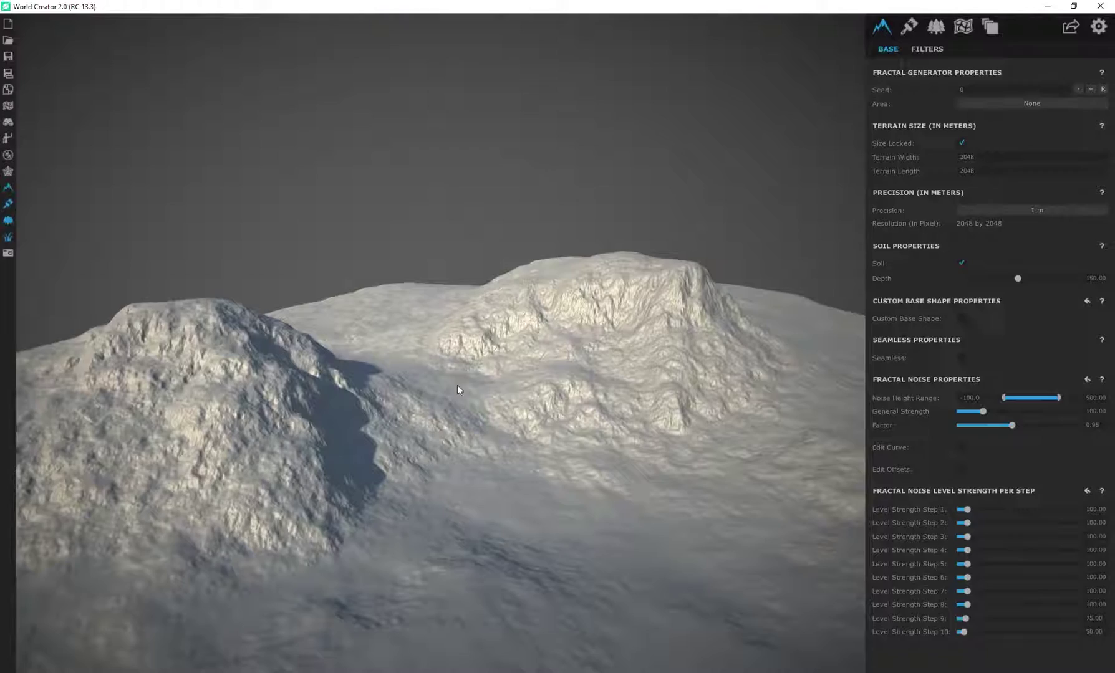
pyautogui.moveTo(568, 428); pyautogui.dragTo(344, 347, button='right')
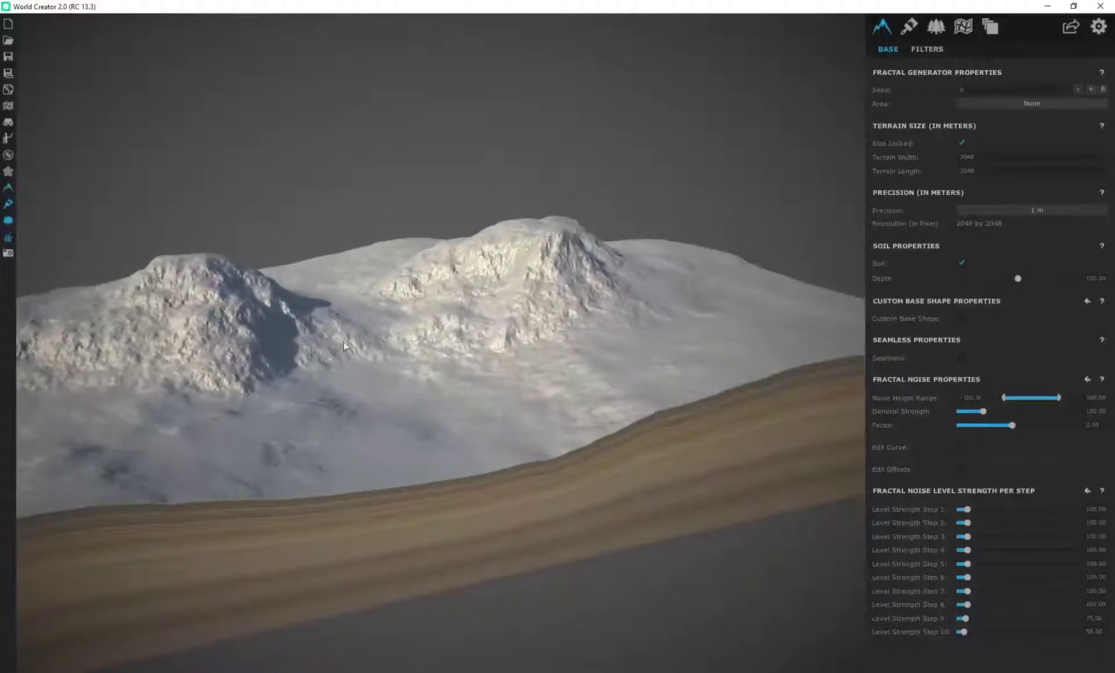
pyautogui.moveTo(520, 163); pyautogui.dragTo(453, 189, button='right')
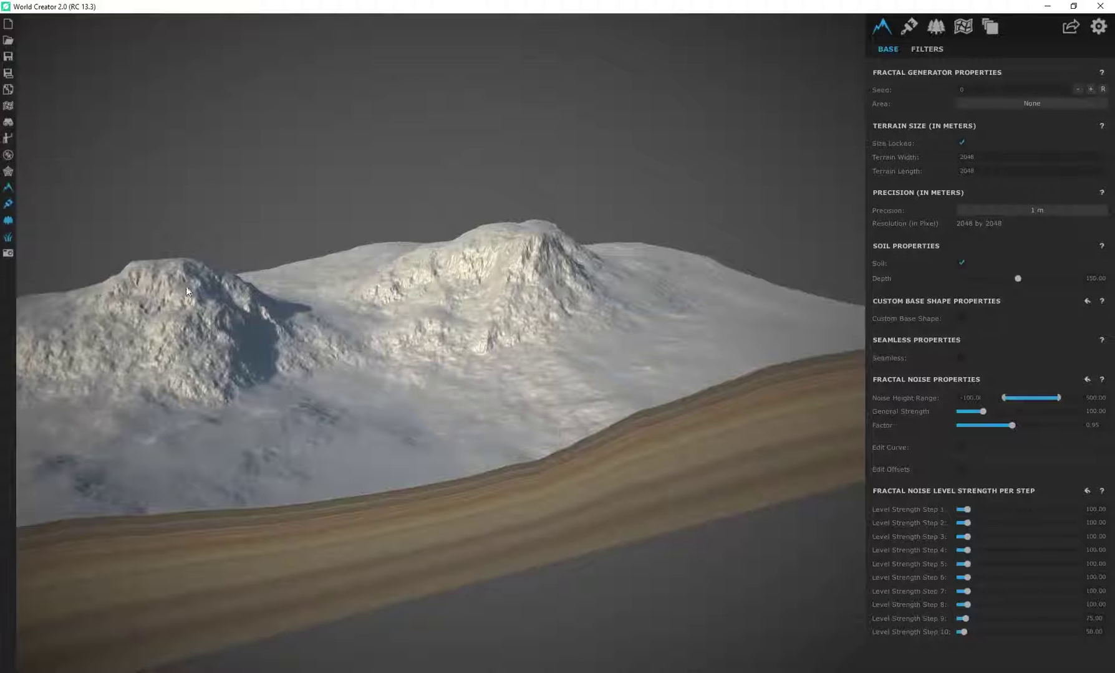
# Fly toward the valley between the two peaks and inspect the rocky slopes up close from several angles.
pyautogui.press('w')
pyautogui.moveTo(231, 314); pyautogui.dragTo(268, 320, button='right')
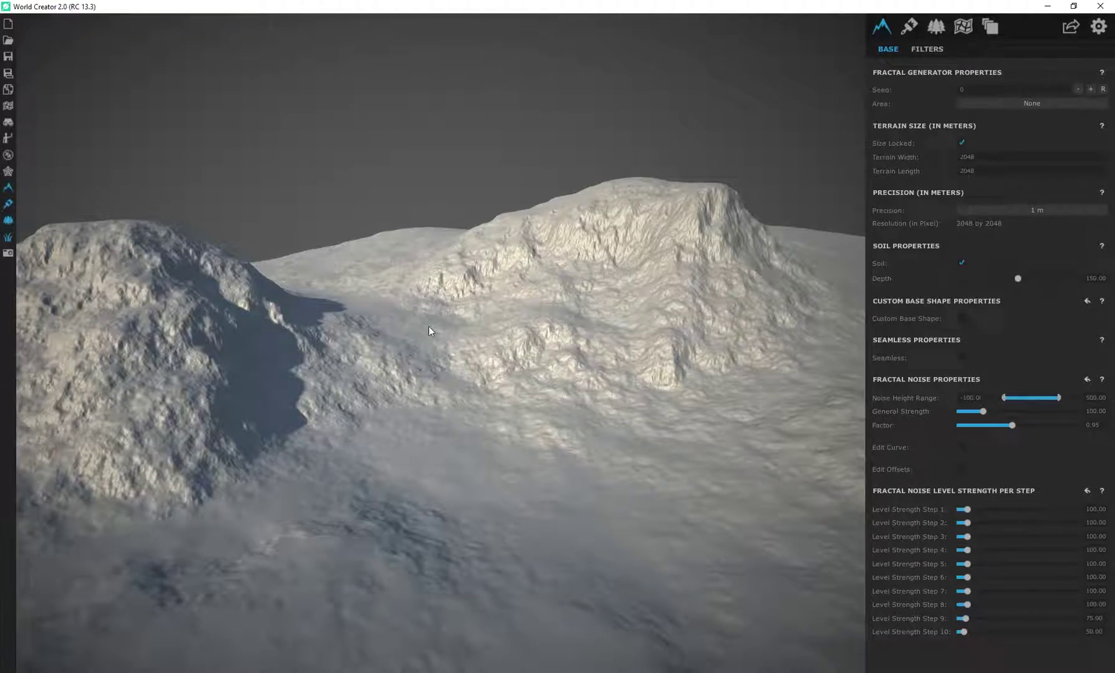
pyautogui.moveTo(429, 327); pyautogui.dragTo(467, 252)
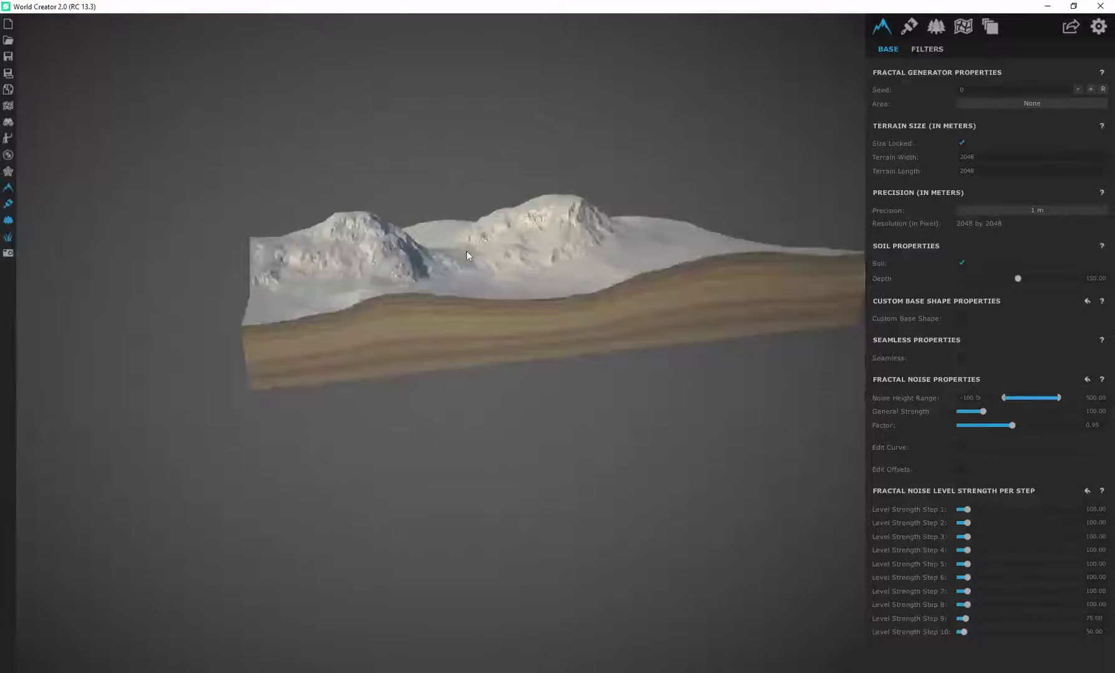
pyautogui.scroll(8, 466, 251)
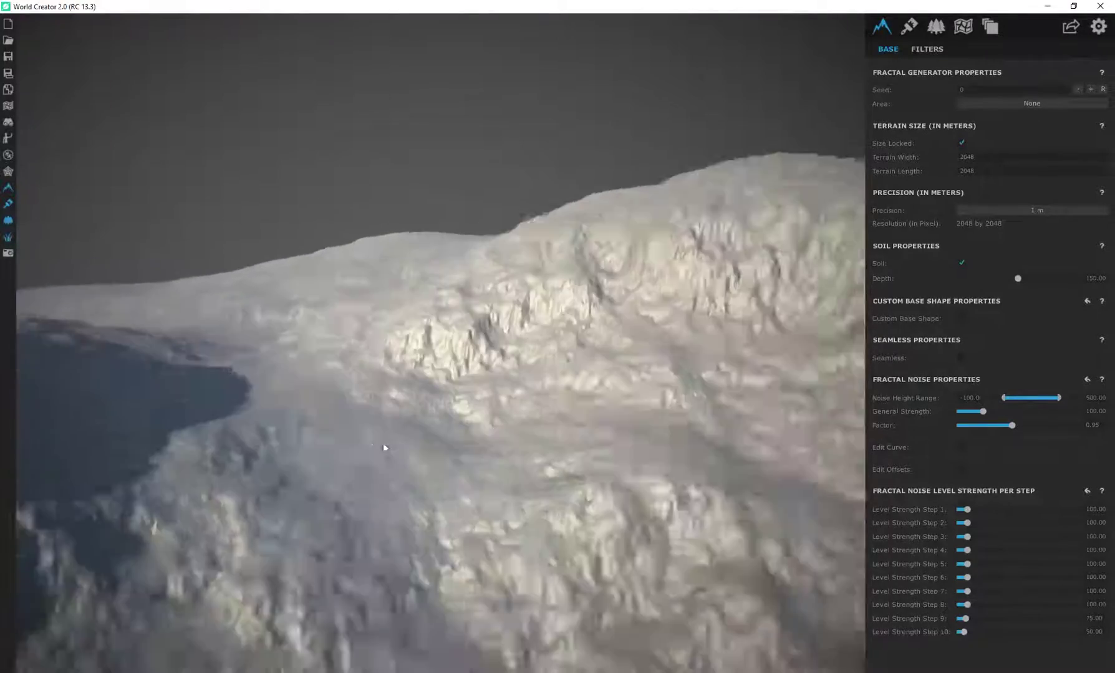
pyautogui.scroll(-5, 385, 448)
pyautogui.scroll(6, 434, 359)
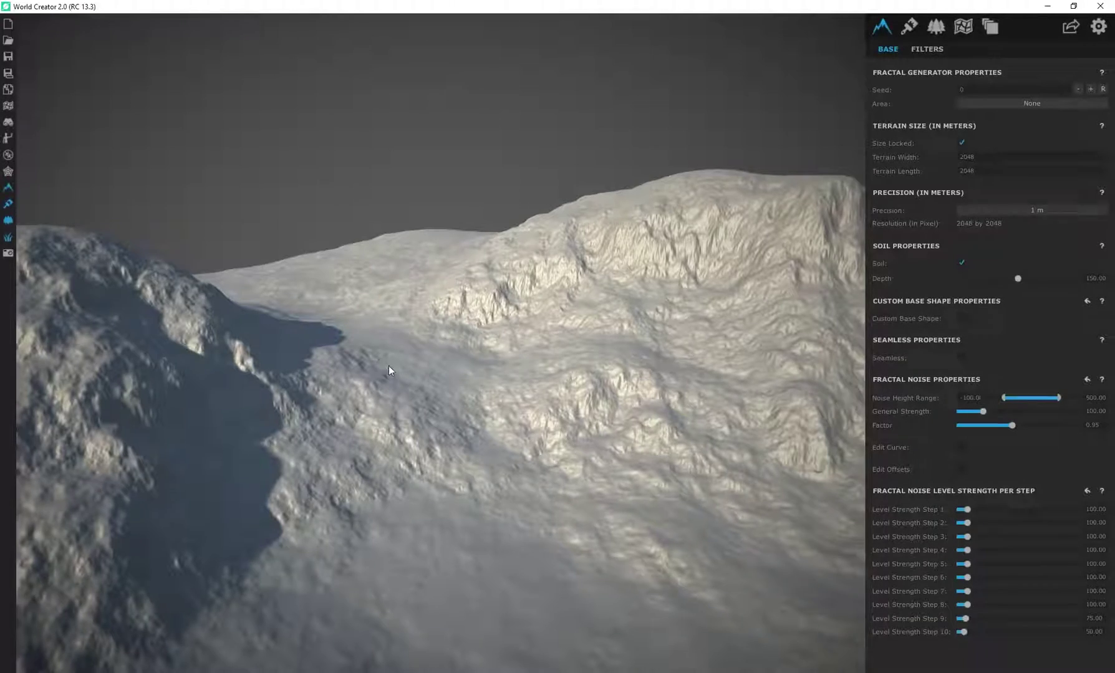
pyautogui.moveTo(388, 366); pyautogui.dragTo(335, 343)
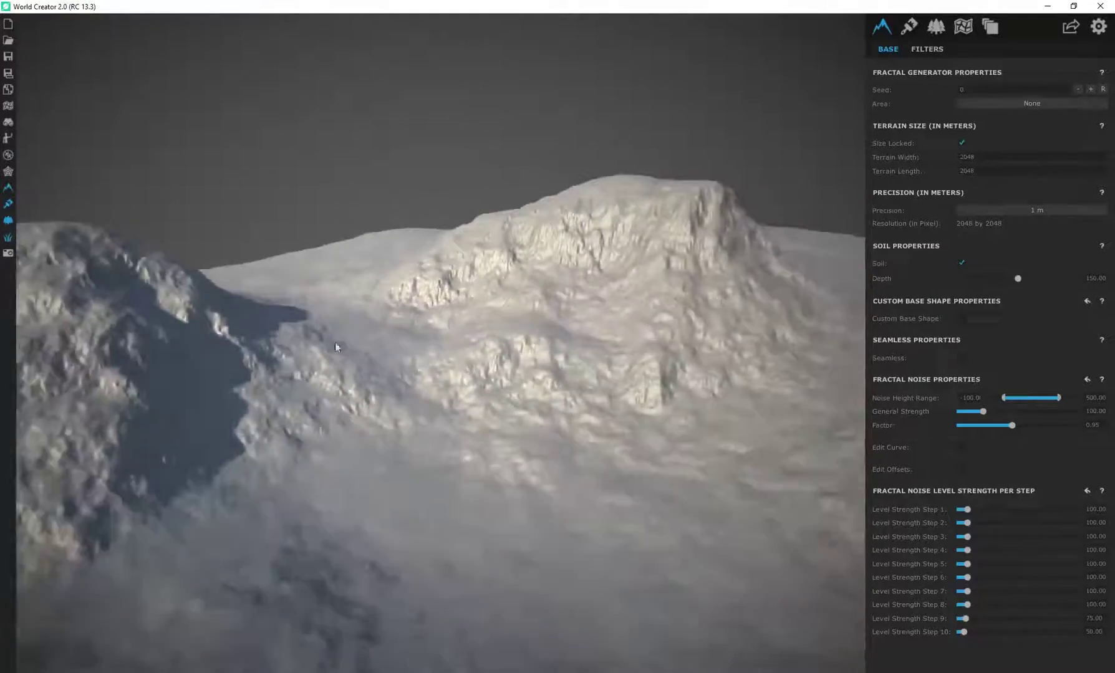
pyautogui.scroll(2, 334, 343)
pyautogui.moveTo(439, 128); pyautogui.dragTo(490, 182)
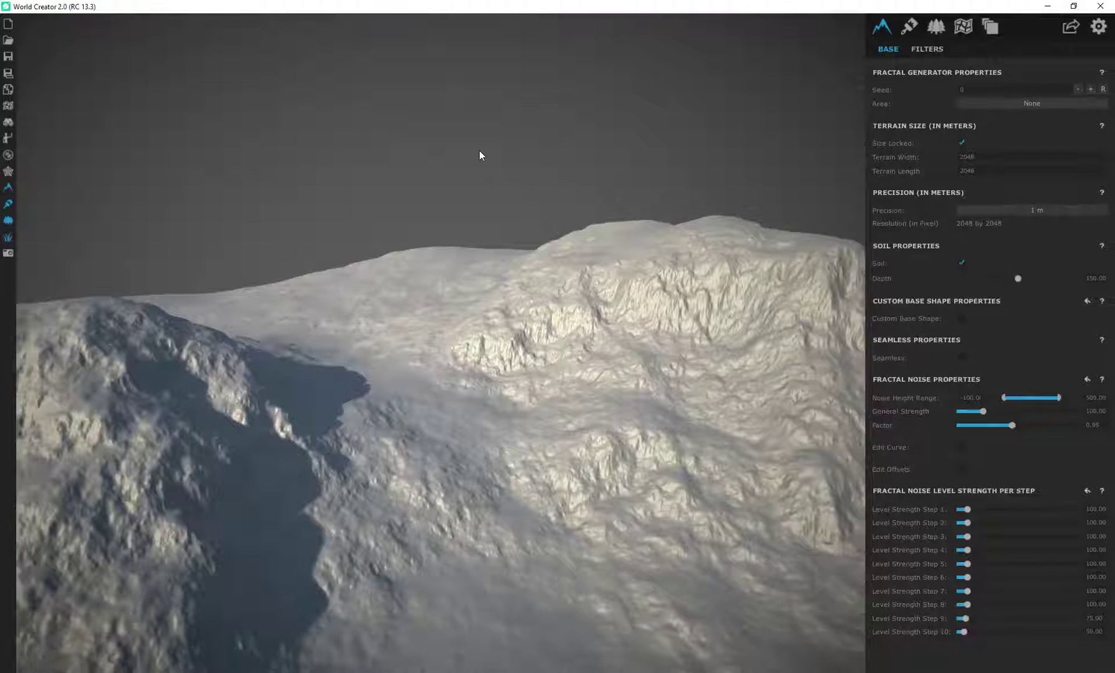
pyautogui.moveTo(497, 216); pyautogui.dragTo(449, 406)
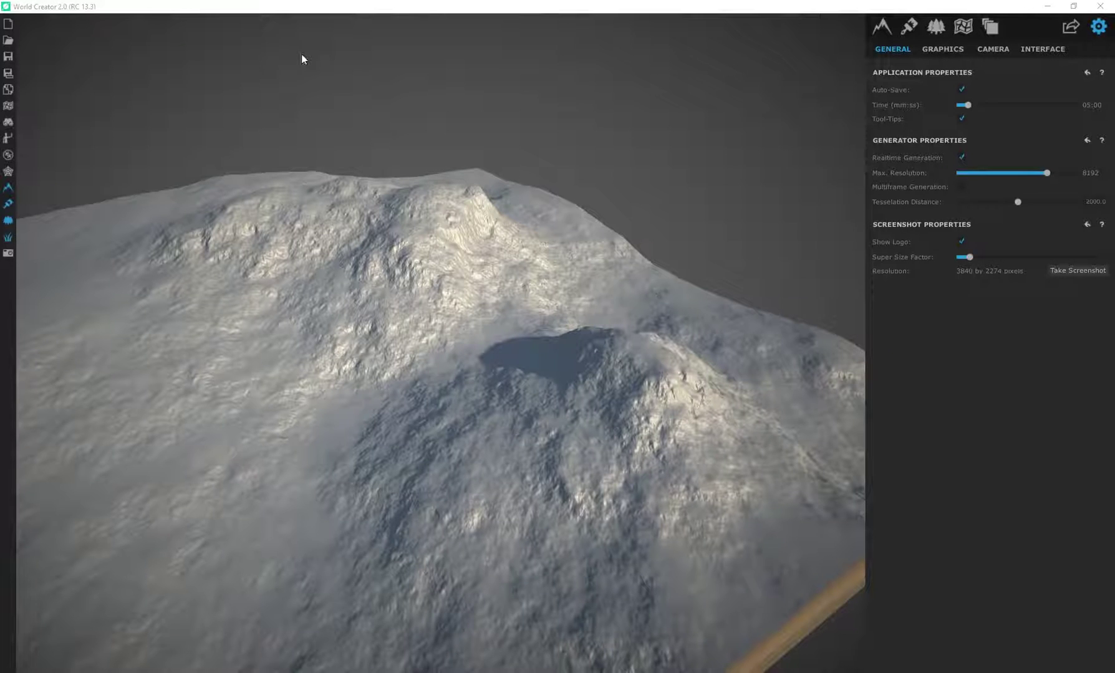
# Turn on the heatmaps display and examine the whole terrain block and its two peaks.
pyautogui.scroll(-5, 457, 338)
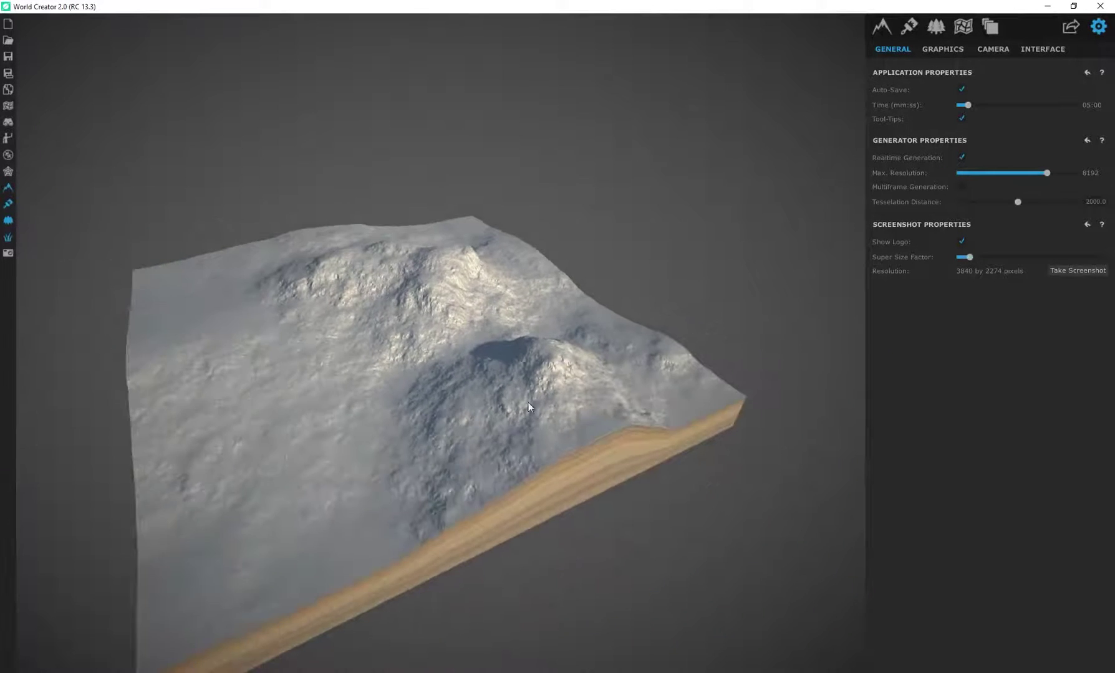
pyautogui.moveTo(356, 416); pyautogui.dragTo(526, 334)
pyautogui.scroll(2, 386, 331)
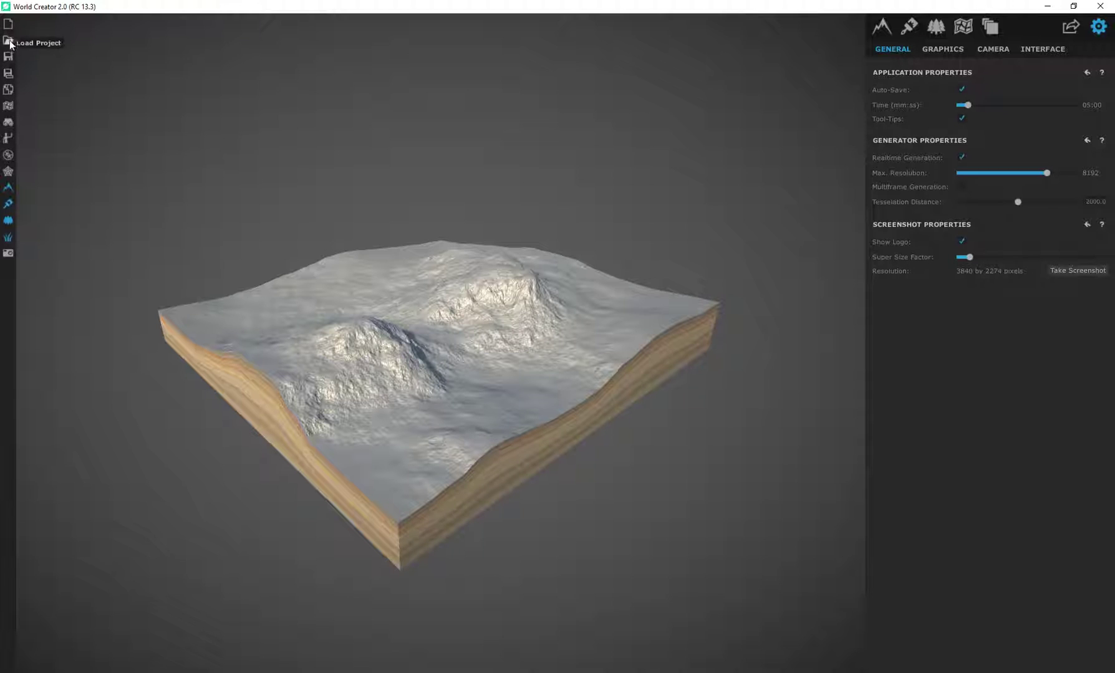
pyautogui.click(10, 109)
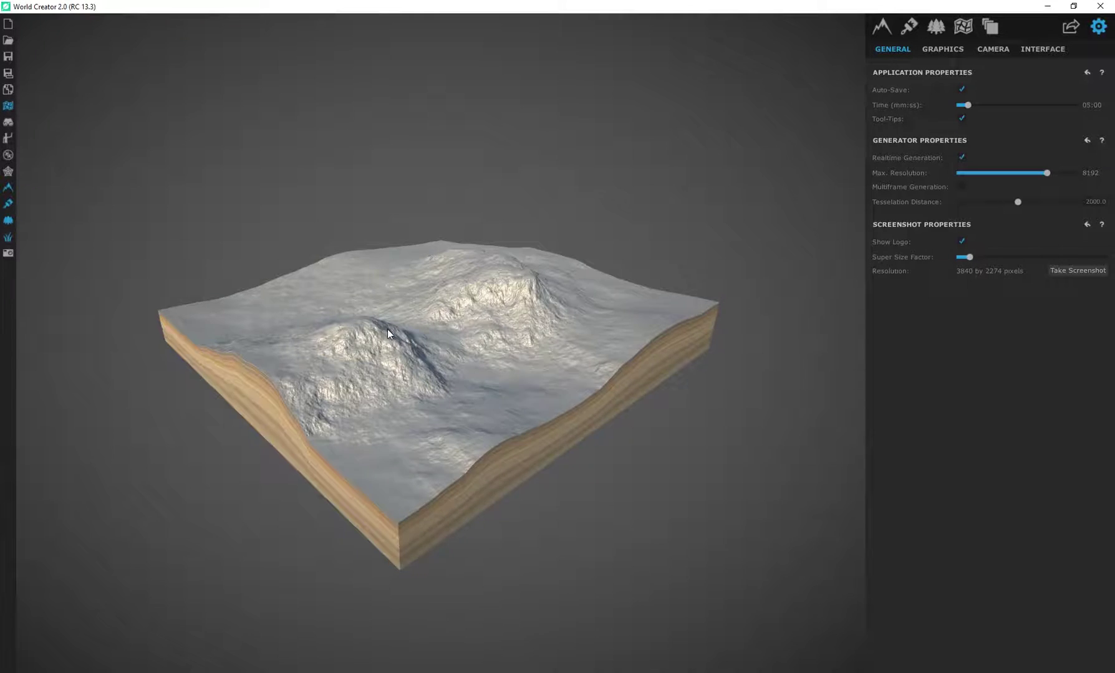
pyautogui.scroll(5, 388, 329)
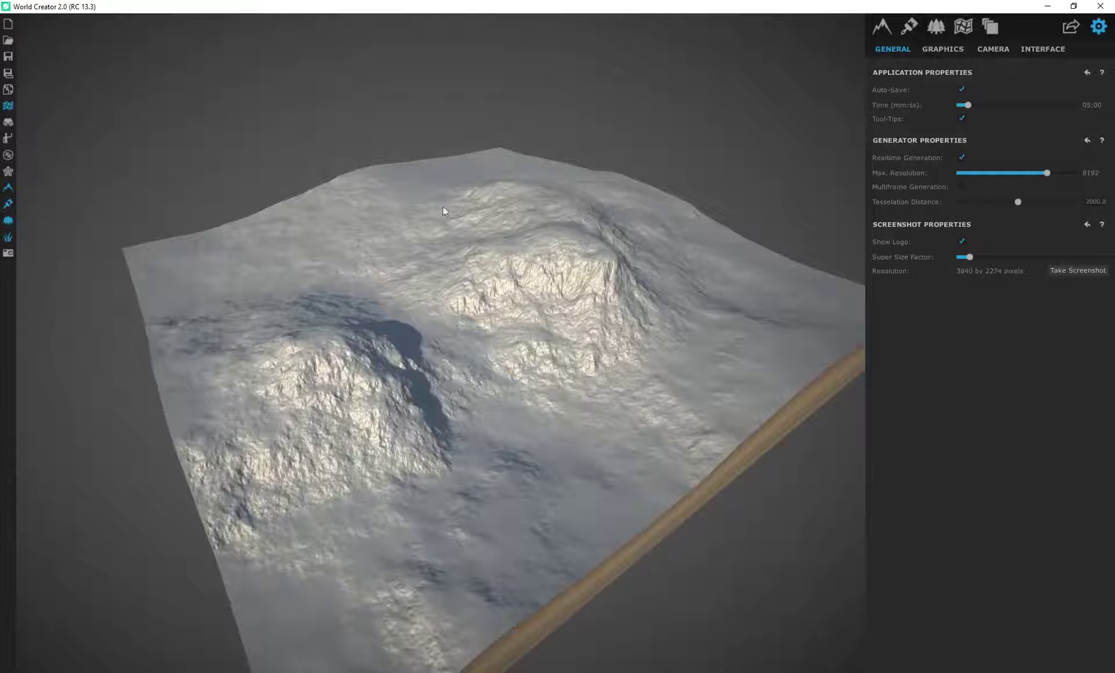
pyautogui.scroll(-2, 444, 210)
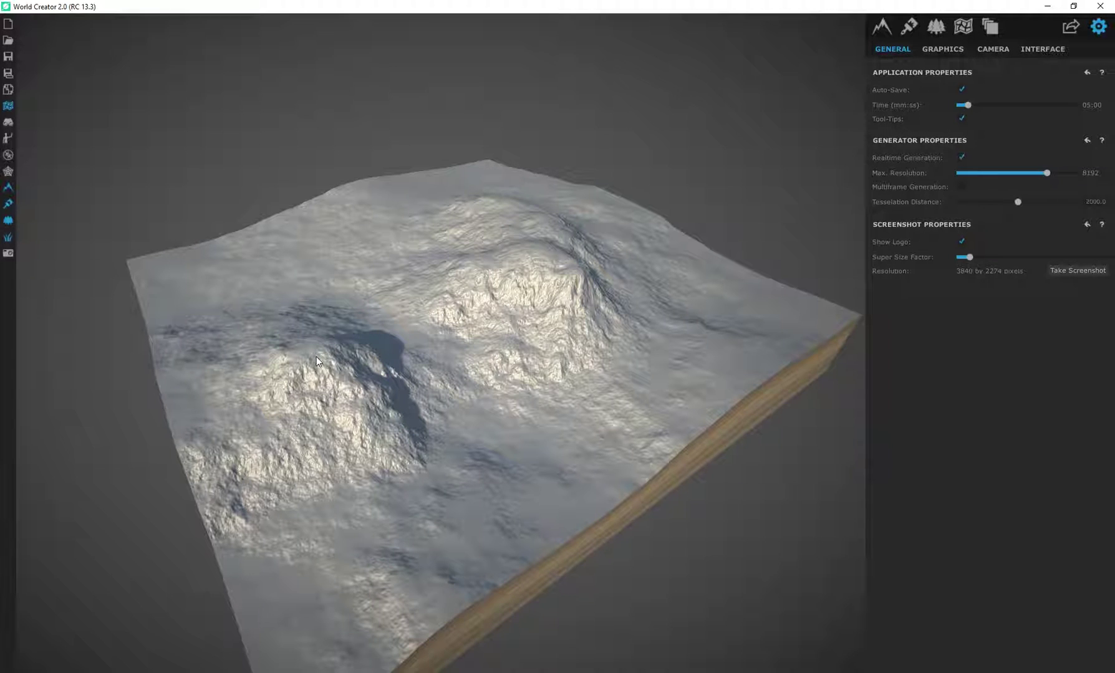
pyautogui.moveTo(393, 346); pyautogui.dragTo(405, 415, button='right')
pyautogui.scroll(-2, 374, 449)
pyautogui.scroll(4, 375, 449)
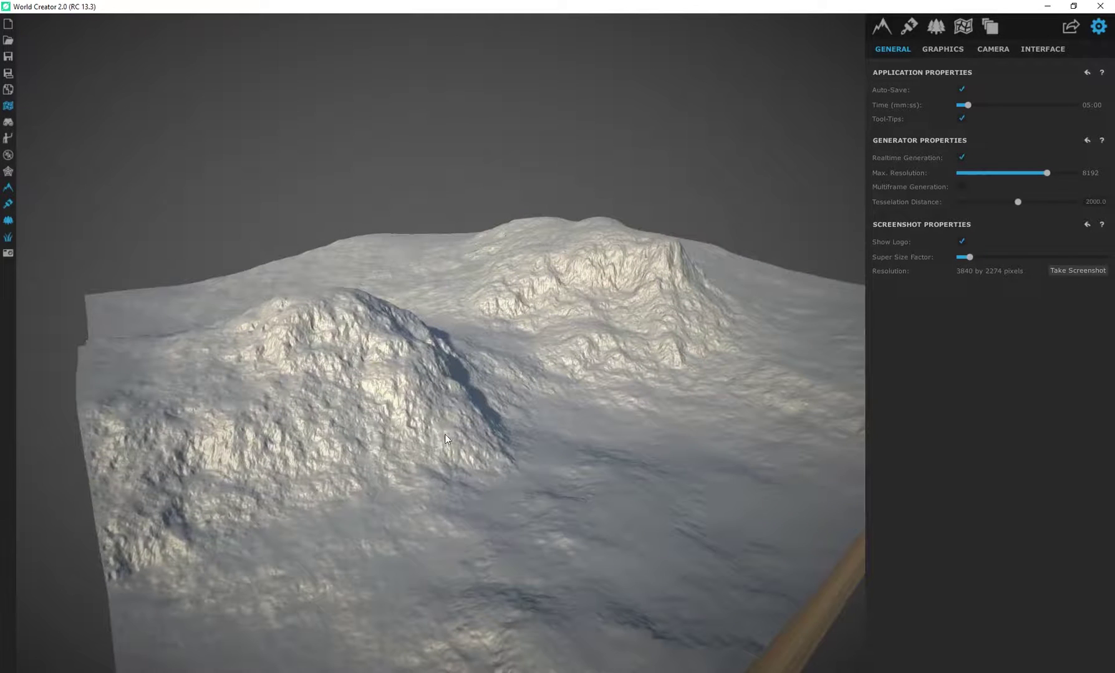
# Show the terrain info overlay and read coordinates and elevation at different spots on the peaks and slopes.
pyautogui.click(8, 122)
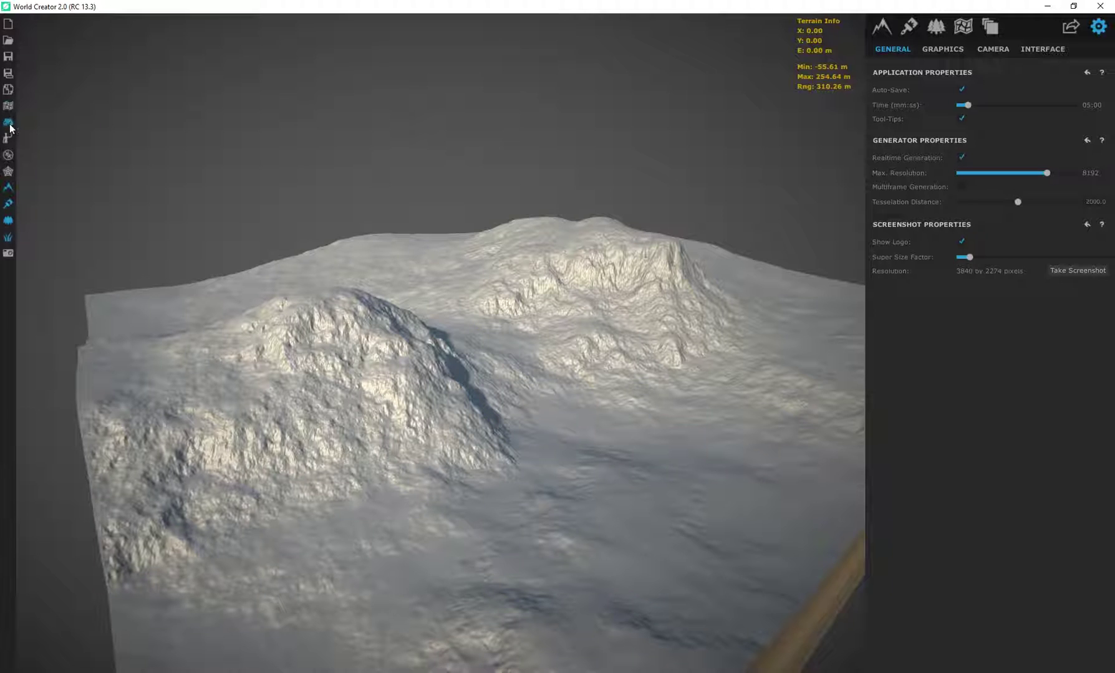
pyautogui.moveTo(505, 173); pyautogui.dragTo(516, 353, button='right')
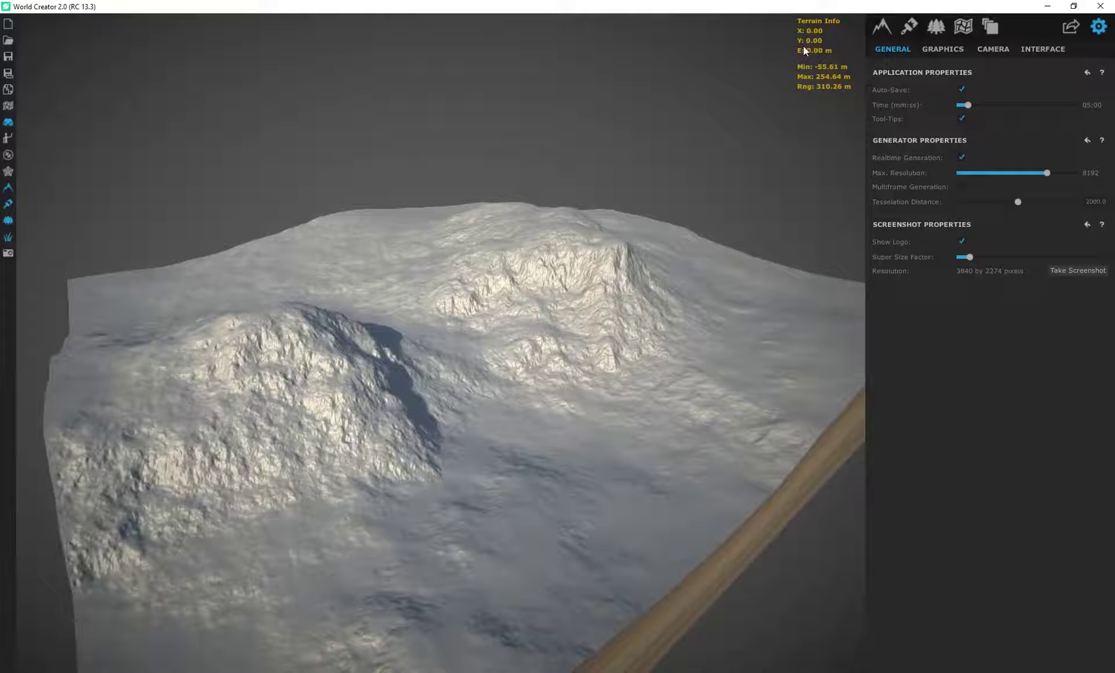
pyautogui.moveTo(602, 307); pyautogui.dragTo(556, 330, button='right')
pyautogui.scroll(3, 549, 332)
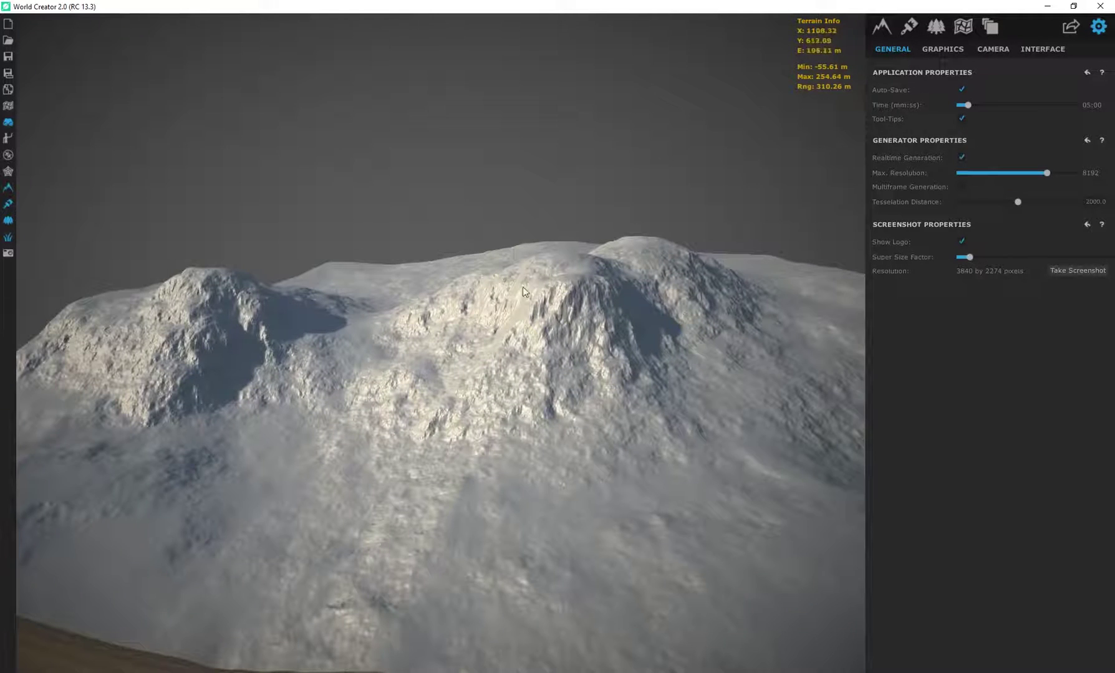
pyautogui.scroll(-2, 477, 331)
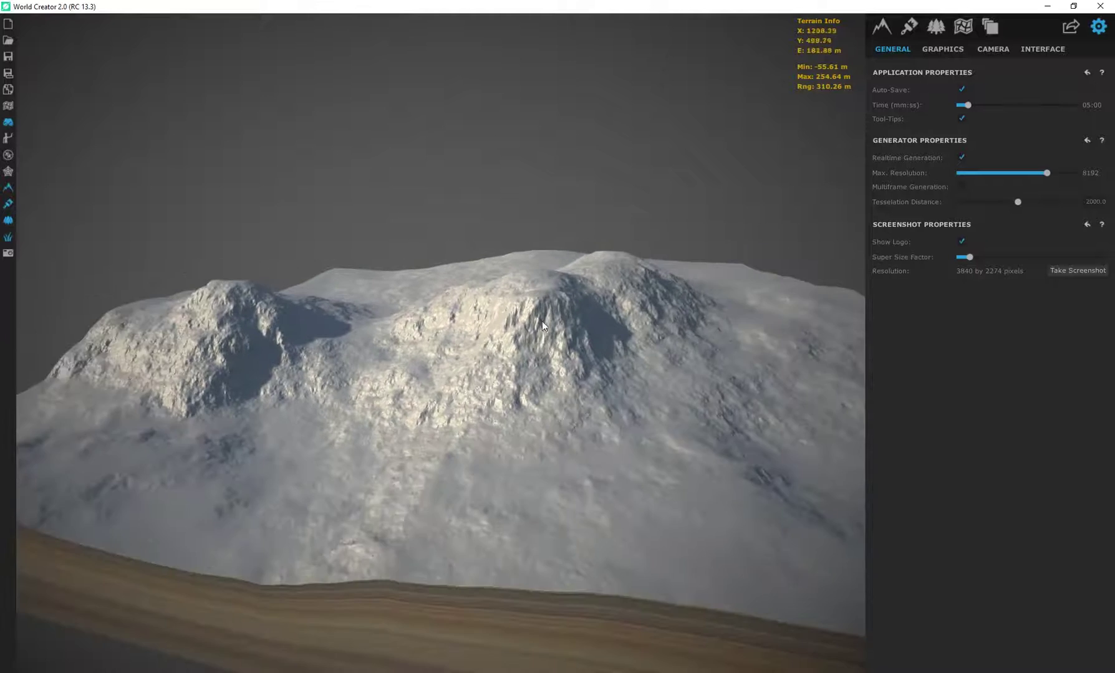
pyautogui.moveTo(477, 331); pyautogui.dragTo(550, 335, button='right')
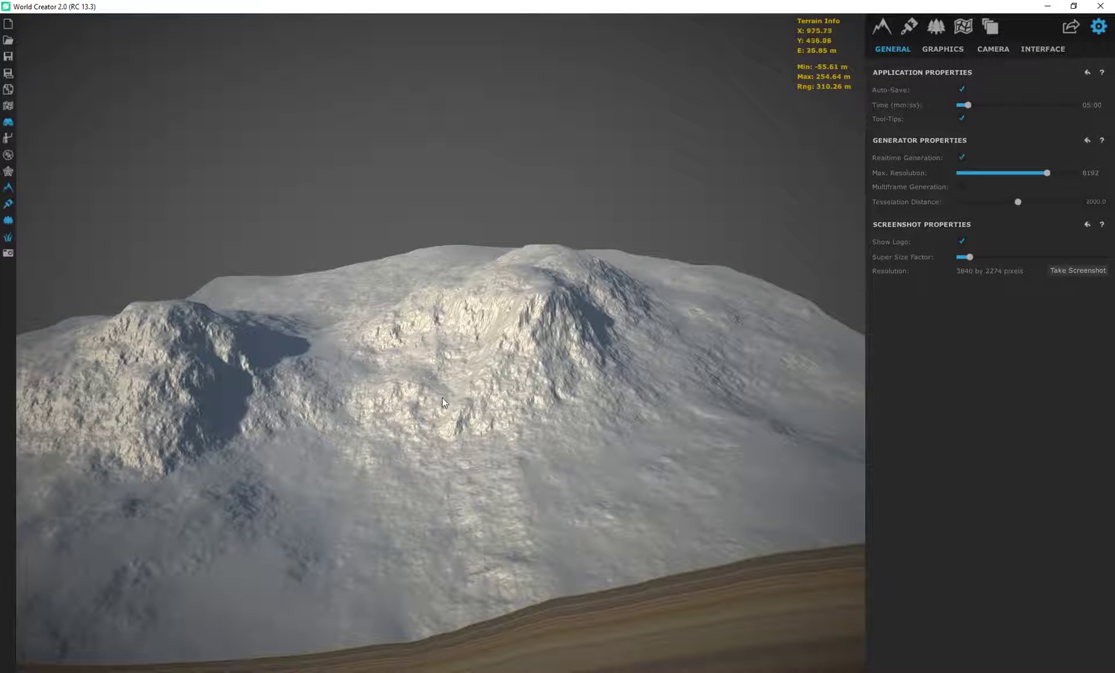
pyautogui.moveTo(443, 398); pyautogui.dragTo(498, 390, button='middle')
pyautogui.moveTo(437, 346); pyautogui.dragTo(488, 341, button='middle')
pyautogui.scroll(-2, 487, 341)
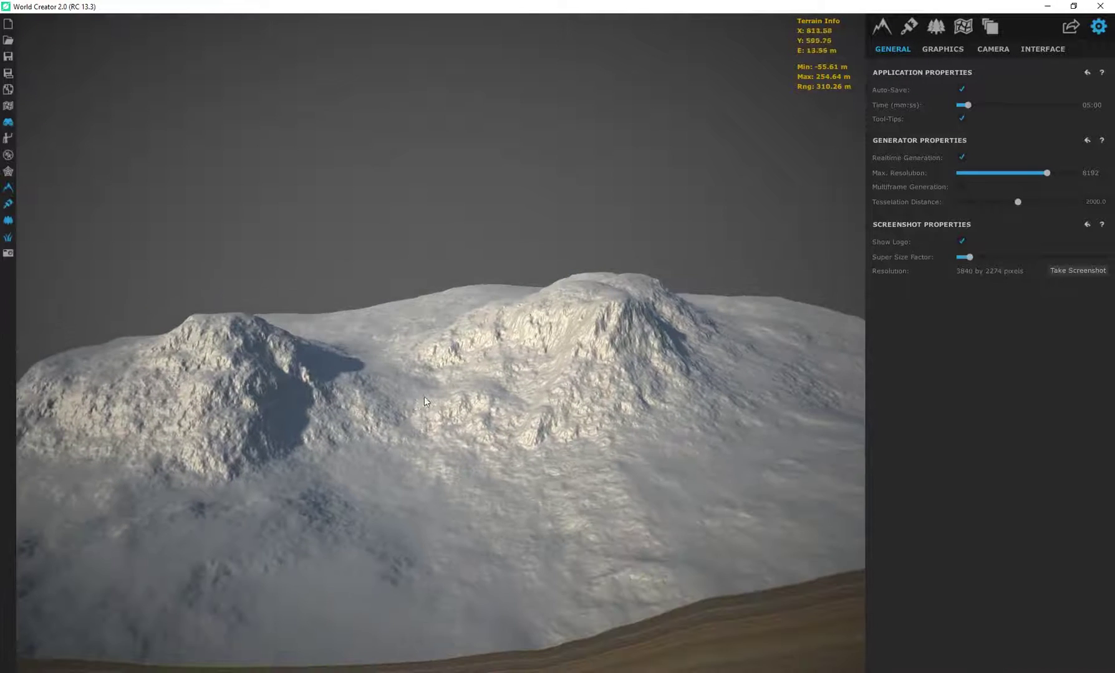
# Display the compass while rotating the view around the terrain, and hide it again.
pyautogui.click(8, 155)
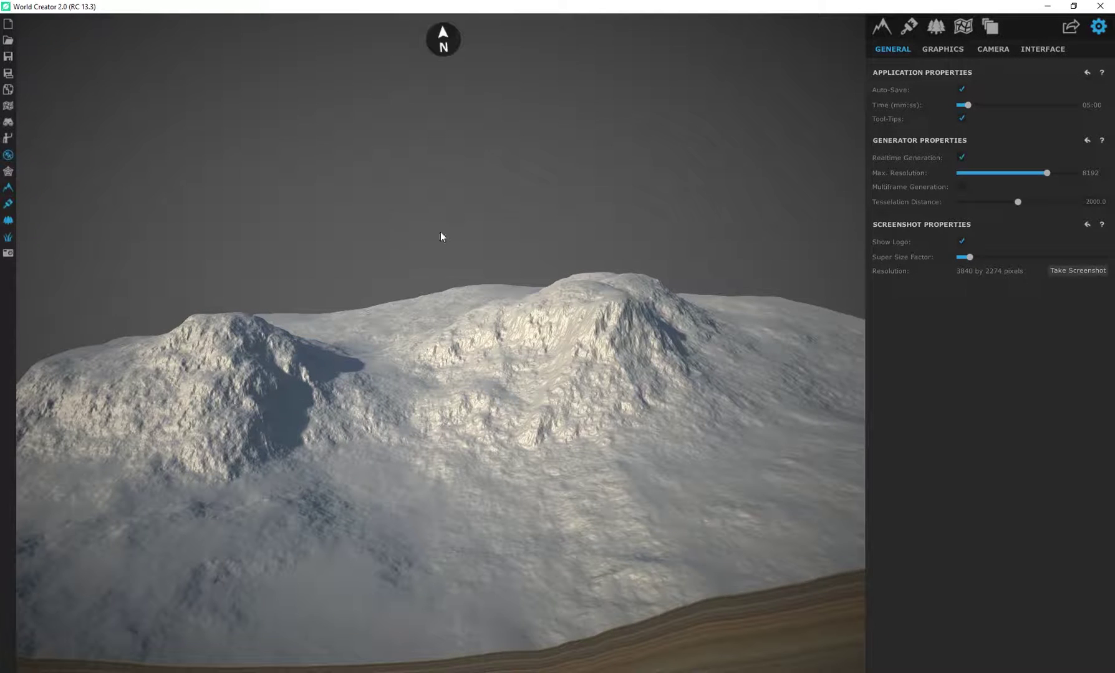
pyautogui.moveTo(433, 165); pyautogui.dragTo(229, 195)
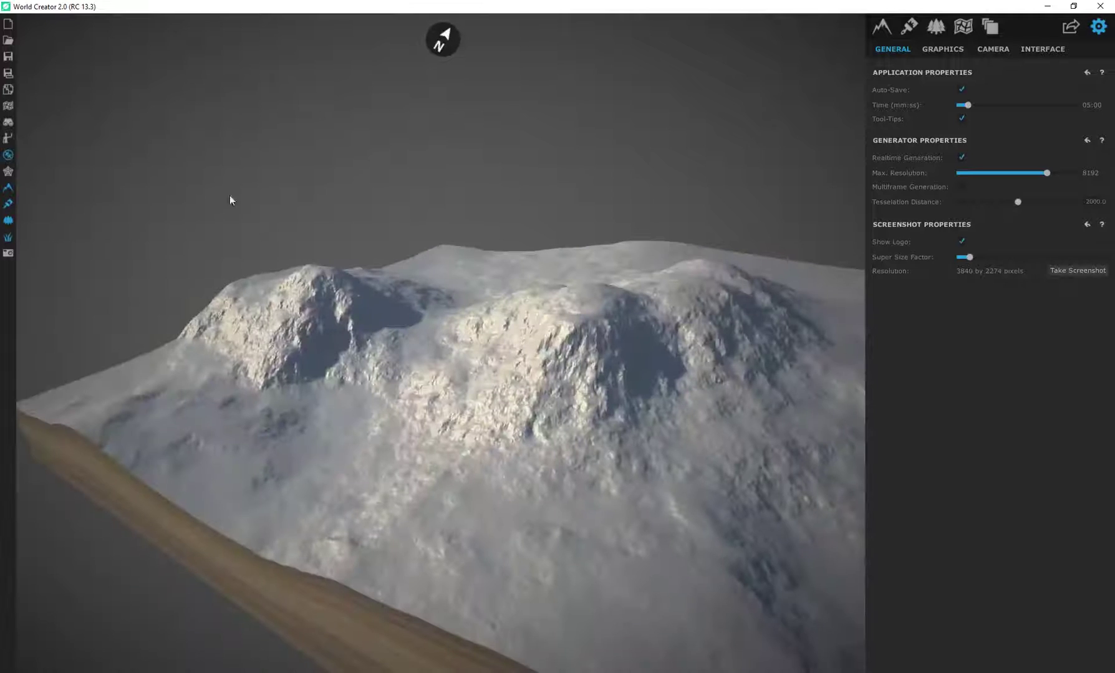
pyautogui.click(5, 156)
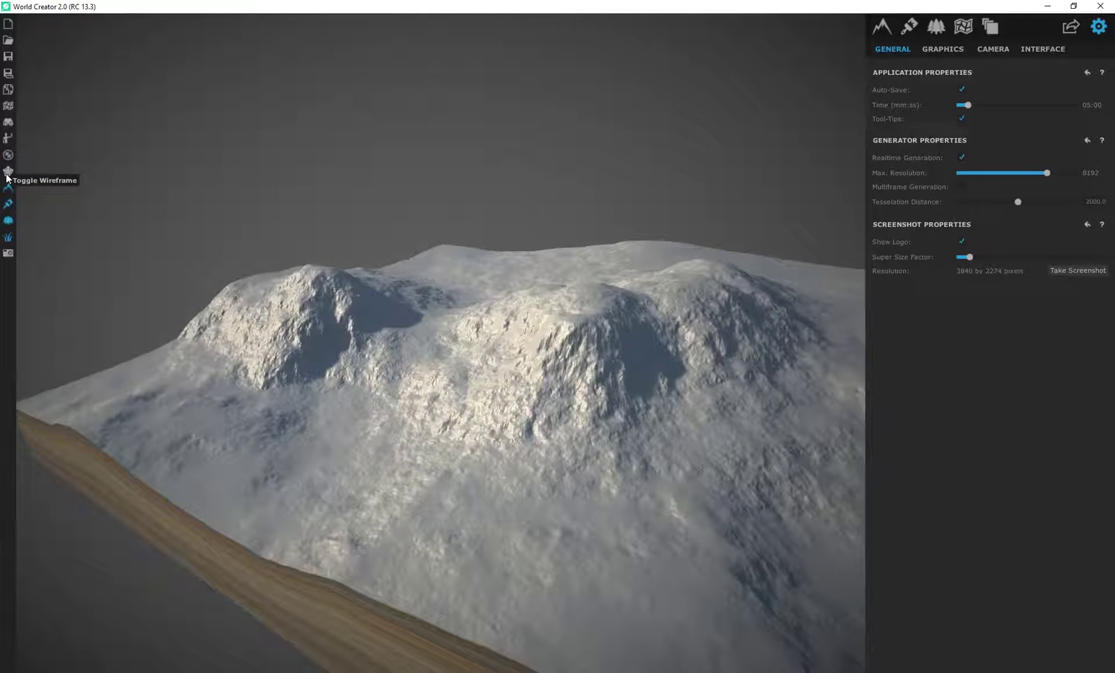
# Turn on the wireframe display and inspect the mesh on both peaks up close from several angles.
pyautogui.click(7, 173)
pyautogui.moveTo(268, 293); pyautogui.dragTo(564, 399, button='middle')
pyautogui.scroll(5, 503, 399)
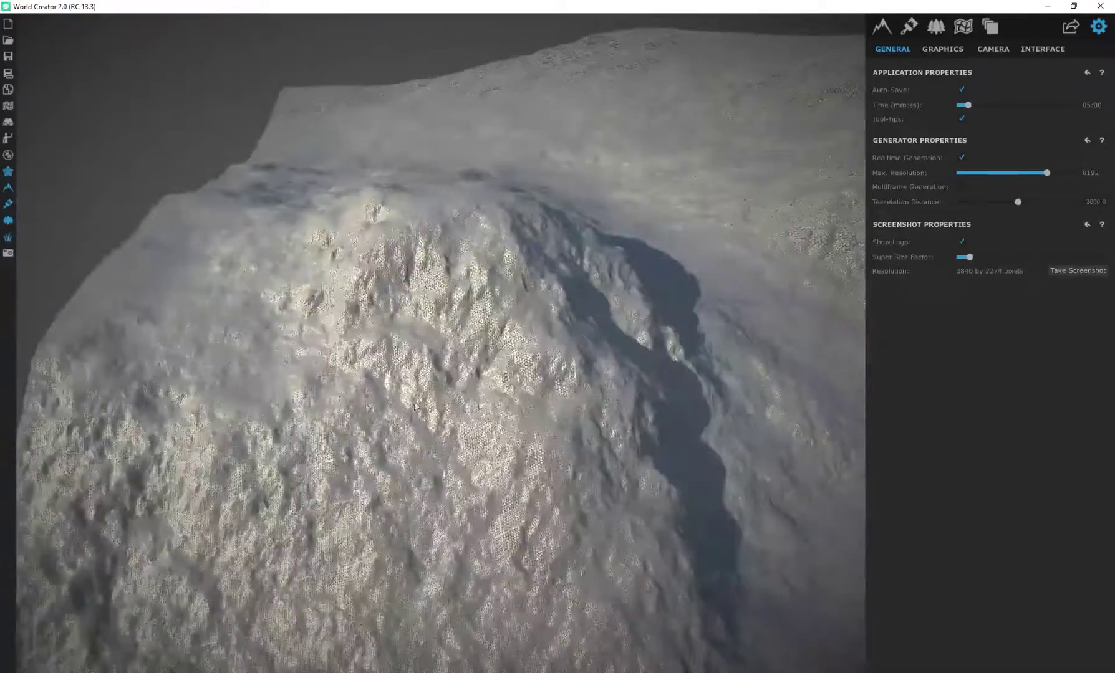
pyautogui.moveTo(480, 405); pyautogui.dragTo(507, 378, button='middle')
pyautogui.scroll(-4, 507, 377)
pyautogui.moveTo(612, 361); pyautogui.dragTo(352, 363, button='middle')
pyautogui.scroll(4, 353, 364)
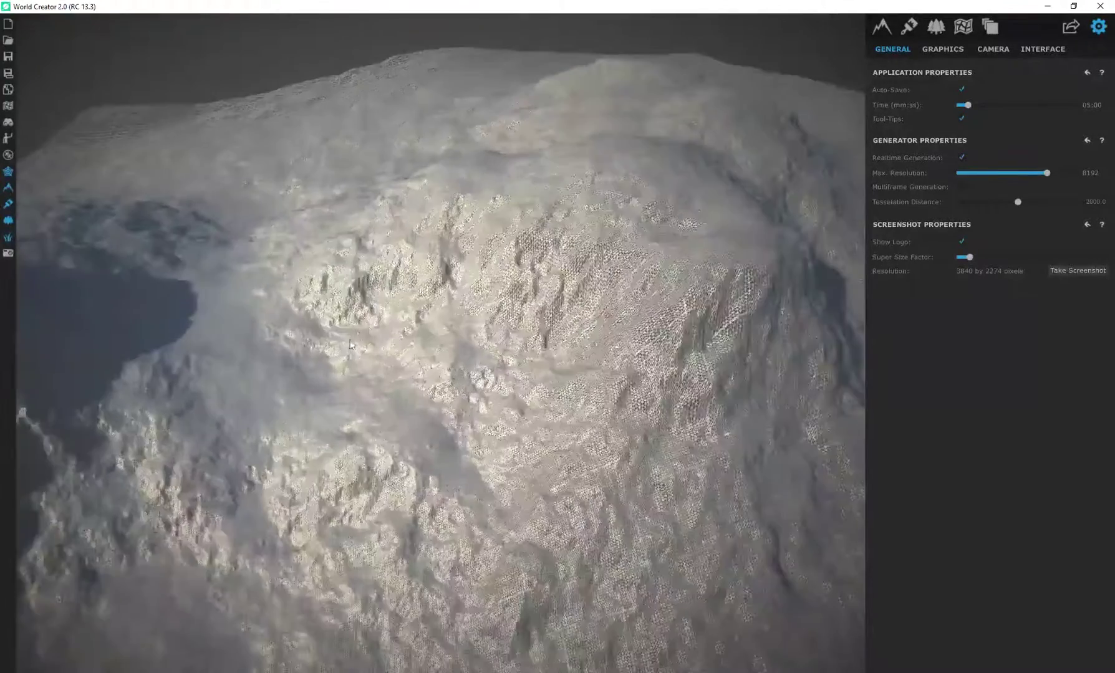
pyautogui.moveTo(624, 361); pyautogui.dragTo(539, 260, button='middle')
pyautogui.scroll(5, 540, 263)
pyautogui.scroll(-4, 451, 253)
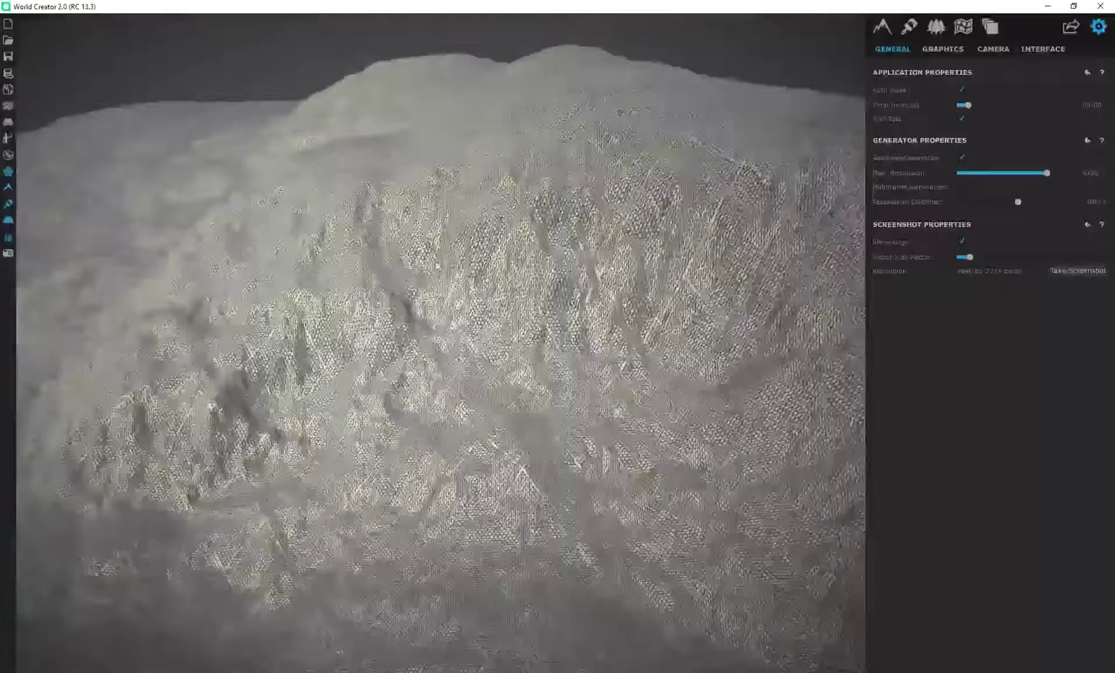
# Examine both shaded peaks from several angles and distances, and reset the camera to frame the whole terrain block.
pyautogui.scroll(-3, 300, 348)
pyautogui.moveTo(474, 404); pyautogui.dragTo(518, 437, button='middle')
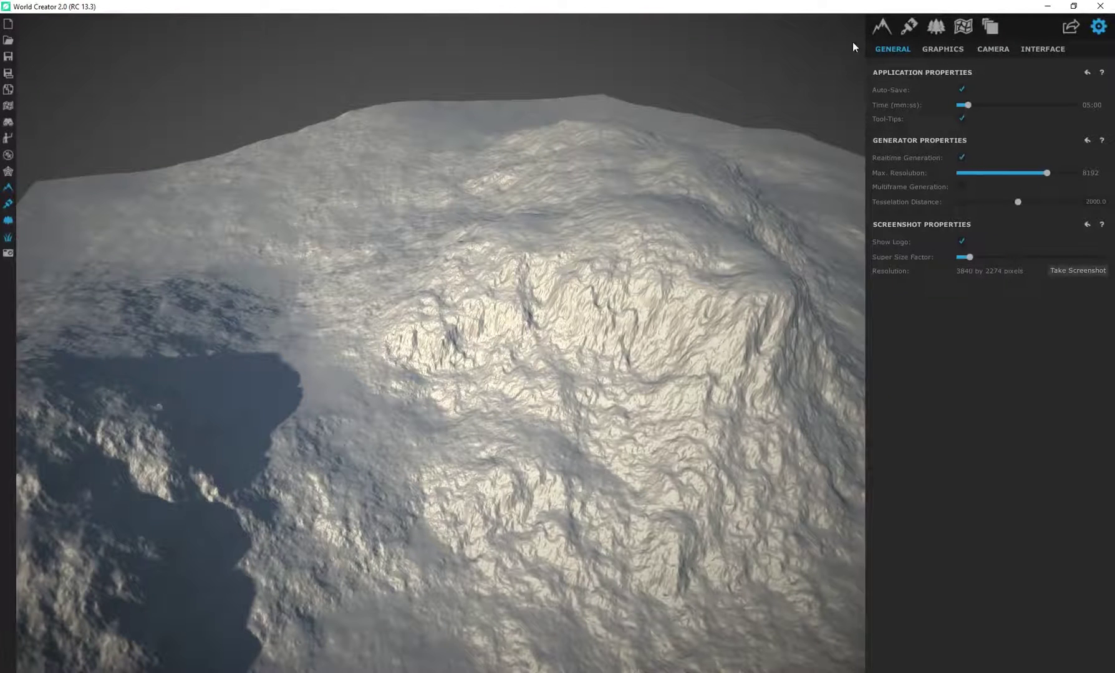
pyautogui.moveTo(545, 312); pyautogui.dragTo(516, 342, button='right')
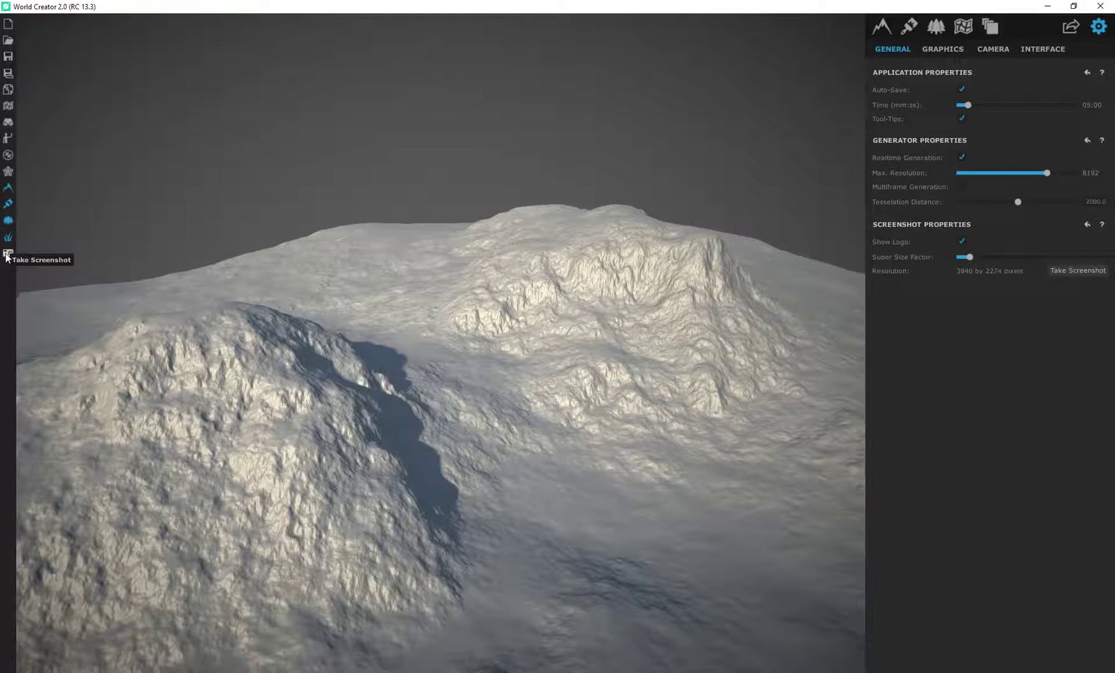
pyautogui.scroll(-4, 566, 381)
pyautogui.moveTo(474, 373); pyautogui.dragTo(460, 346, button='middle')
pyautogui.moveTo(460, 345); pyautogui.dragTo(597, 343, button='right')
pyautogui.moveTo(598, 347); pyautogui.dragTo(658, 362, button='middle')
pyautogui.press('f')
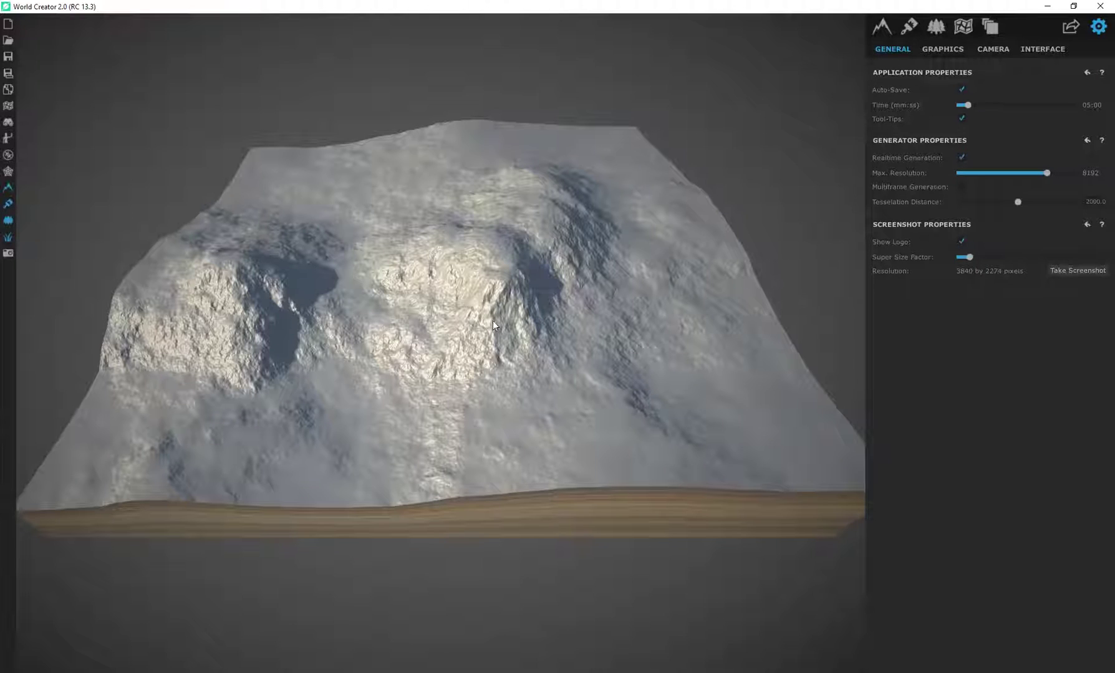
# Hide the interface to view the terrain full-window from several angles, and bring the interface back.
pyautogui.scroll(-5, 399, 312)
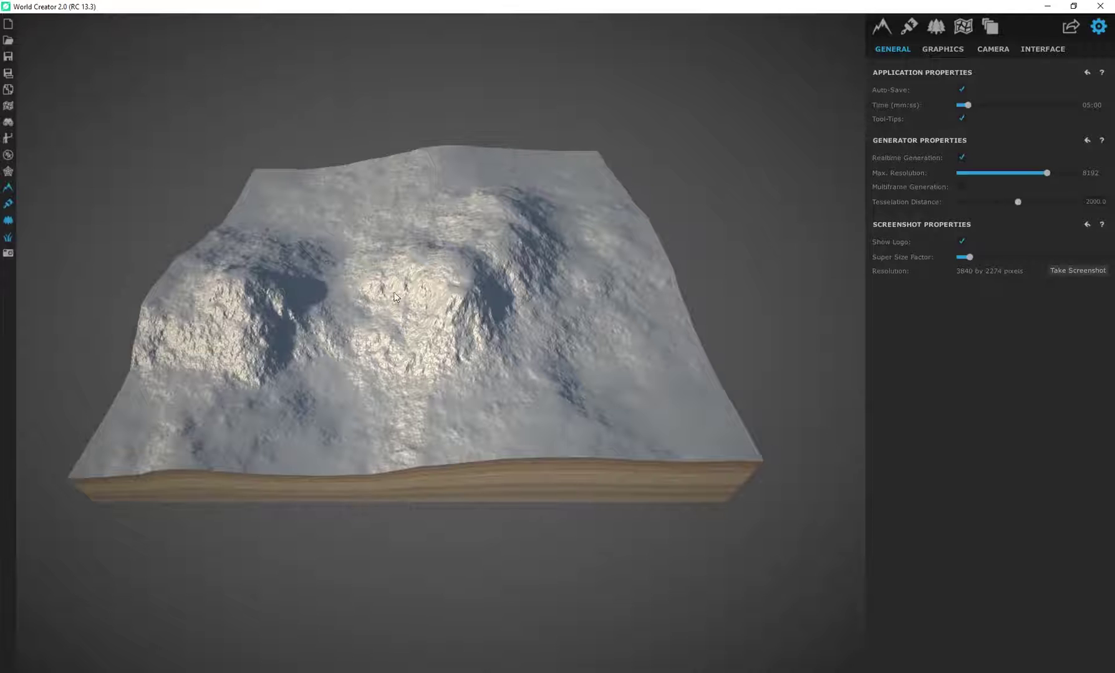
pyautogui.press('Tab')
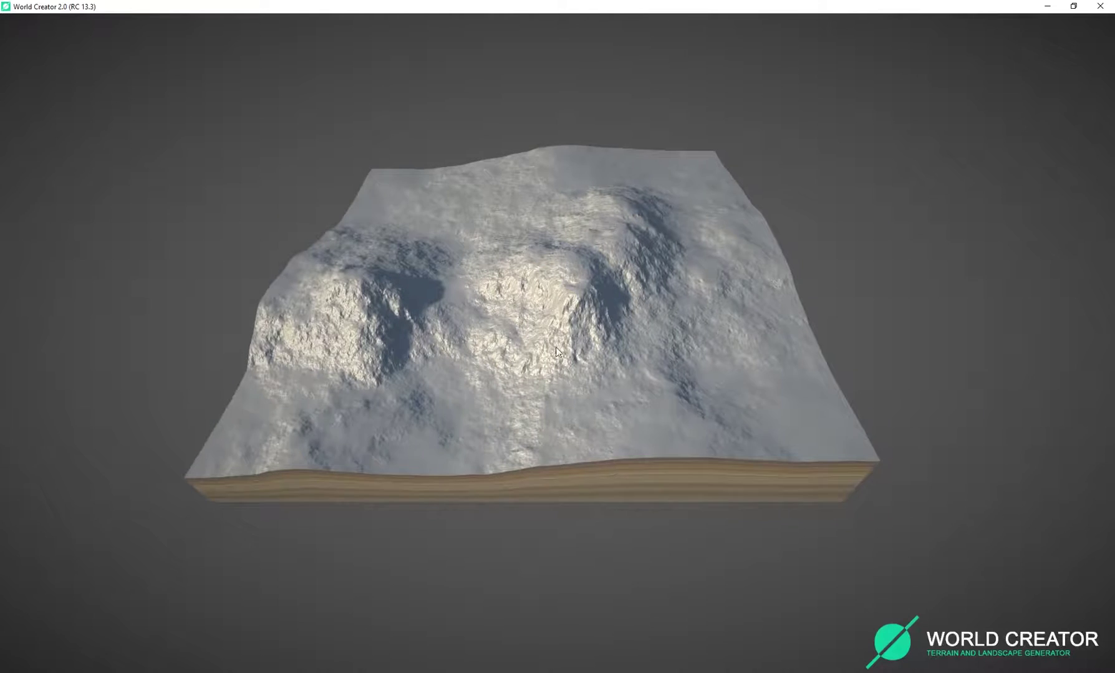
pyautogui.scroll(4, 621, 402)
pyautogui.moveTo(622, 402); pyautogui.dragTo(1095, 662)
pyautogui.scroll(-3, 616, 477)
pyautogui.moveTo(617, 477); pyautogui.dragTo(733, 418, button='middle')
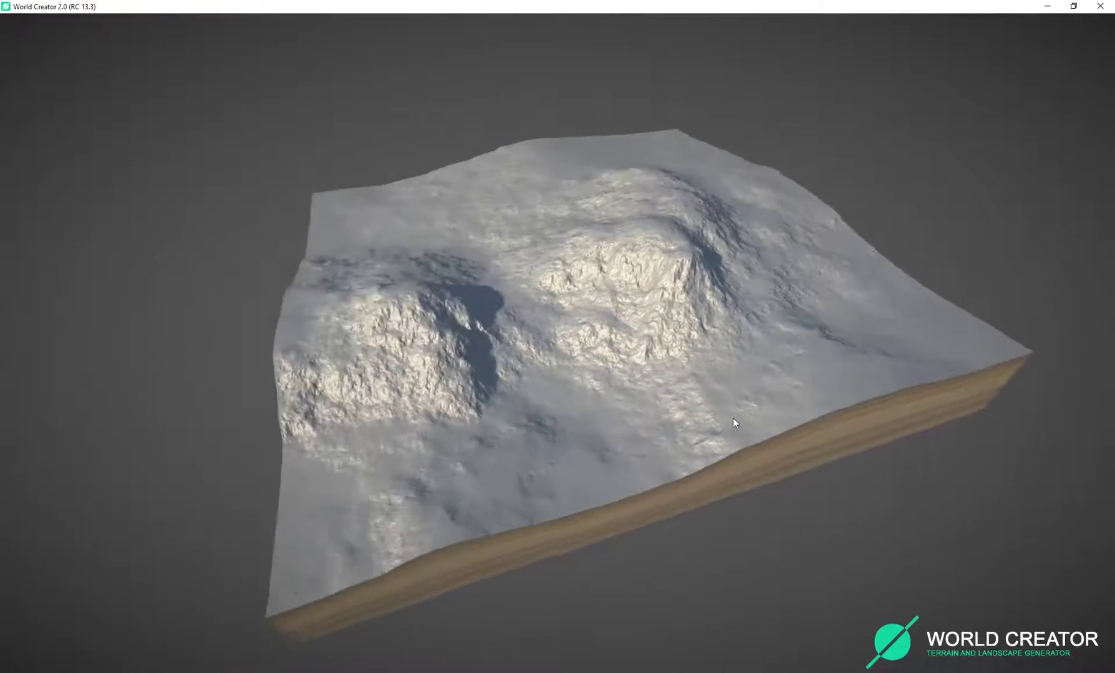
pyautogui.moveTo(732, 418); pyautogui.dragTo(645, 392)
pyautogui.scroll(6, 534, 383)
pyautogui.moveTo(598, 353); pyautogui.dragTo(529, 334)
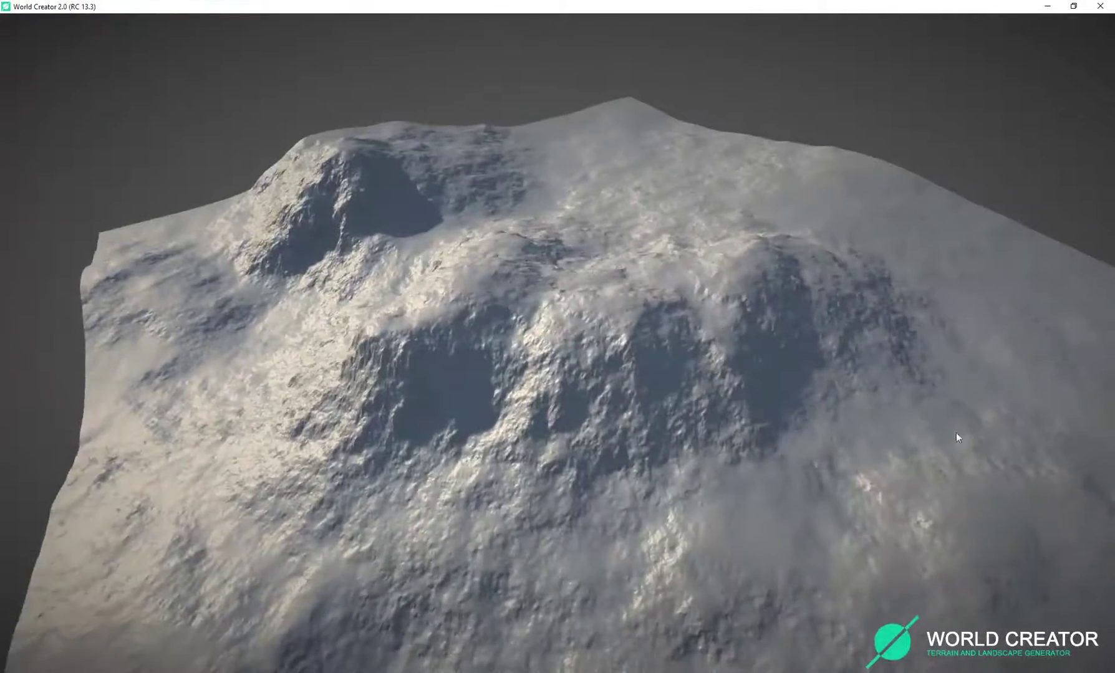
pyautogui.press('Tab')
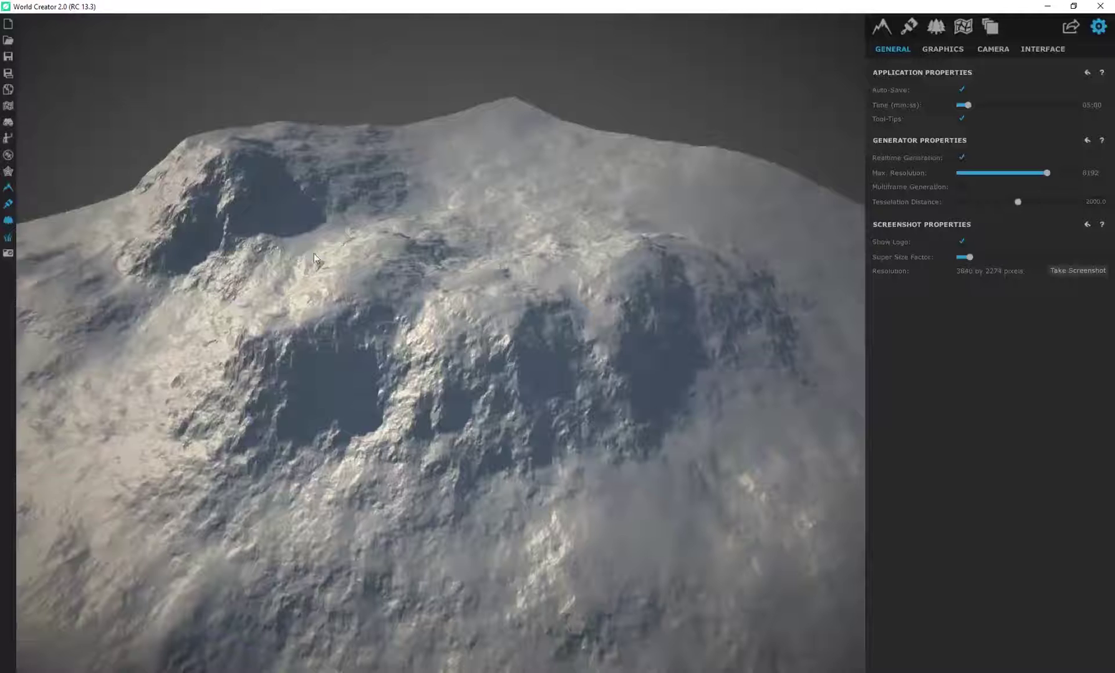
# Look over the surface's base properties and filter layers, and open the texture layers.
pyautogui.scroll(-3, 443, 281)
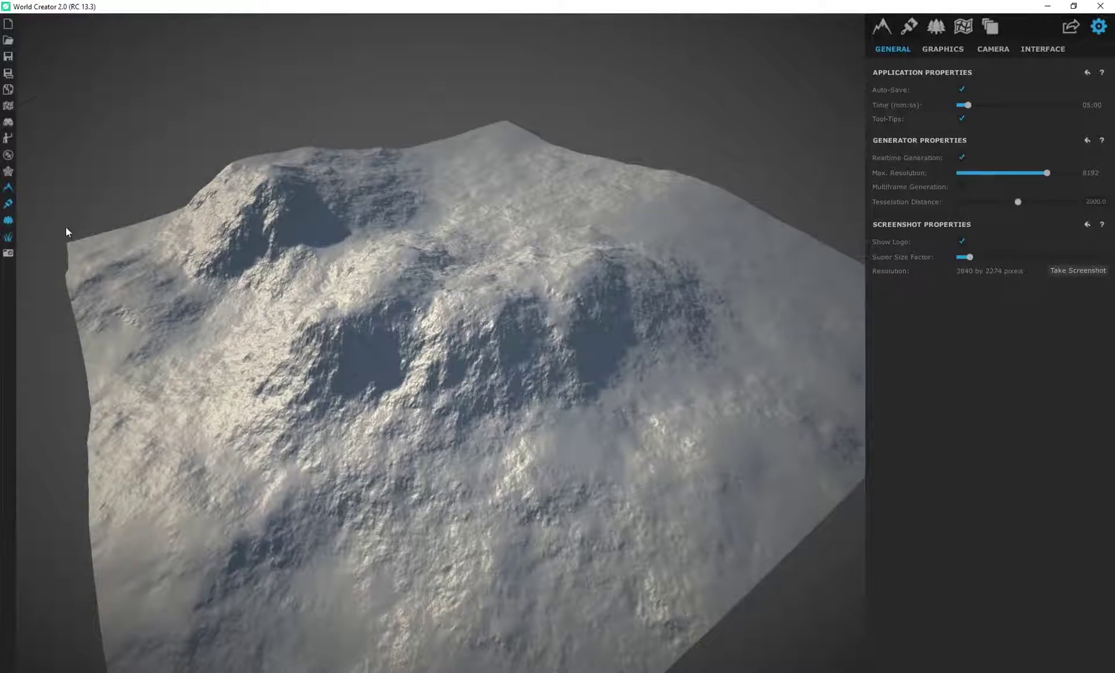
pyautogui.press('d')
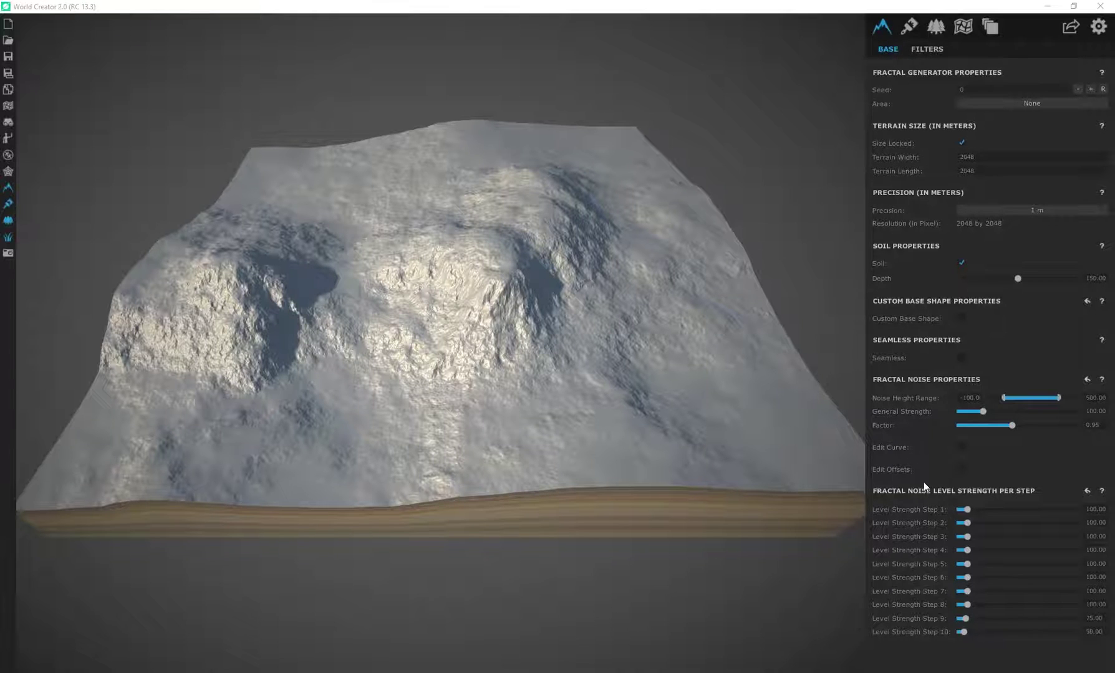
pyautogui.click(915, 51)
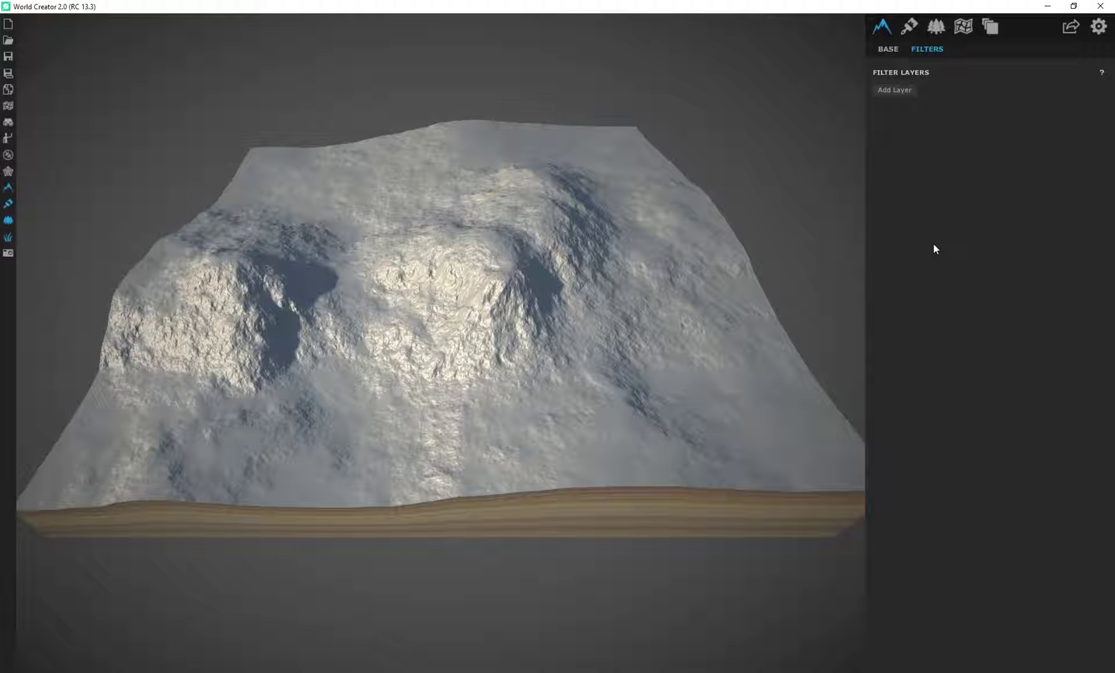
pyautogui.click(905, 25)
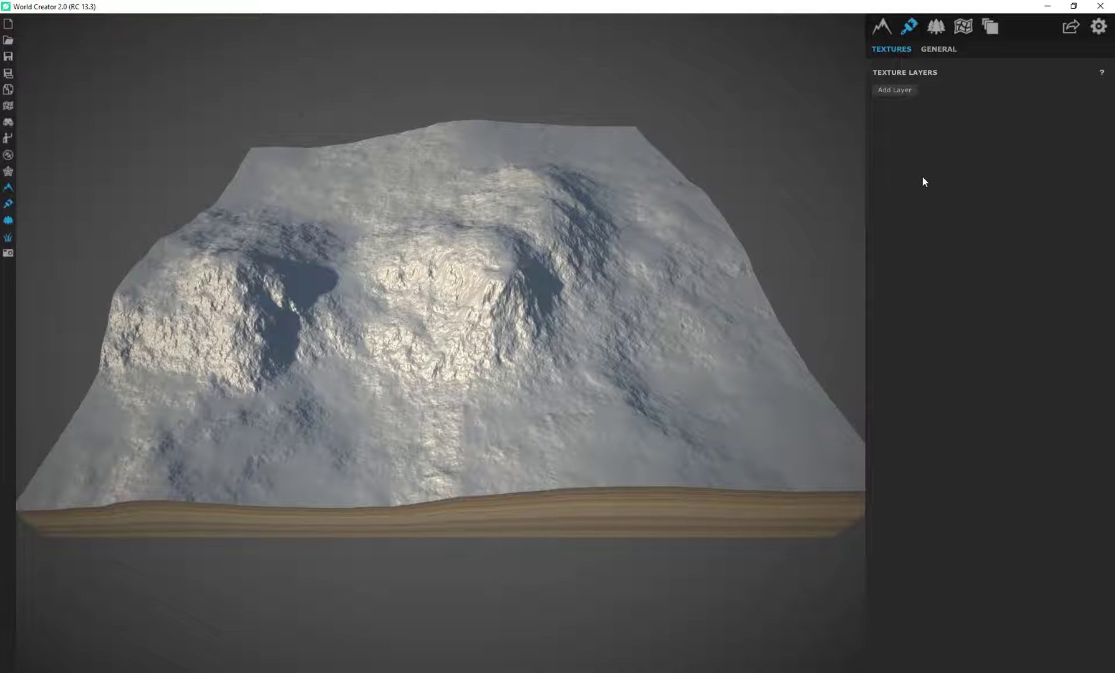
# Look through the object, detail, ocean, weather and sky settings.
pyautogui.click(936, 33)
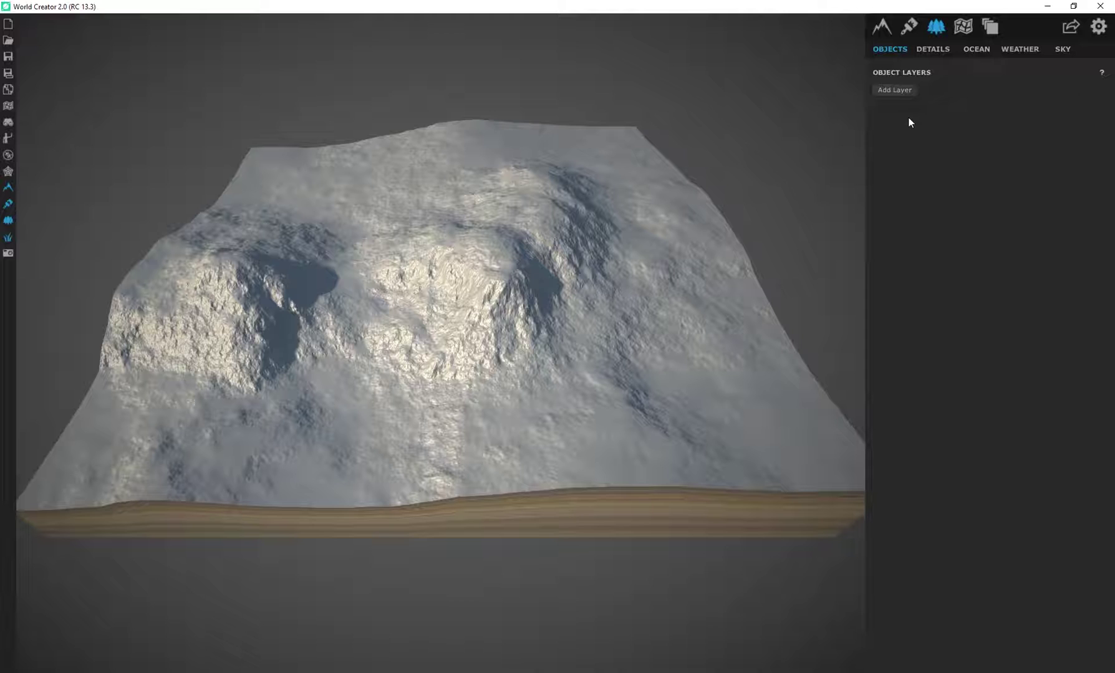
pyautogui.click(927, 50)
pyautogui.click(975, 53)
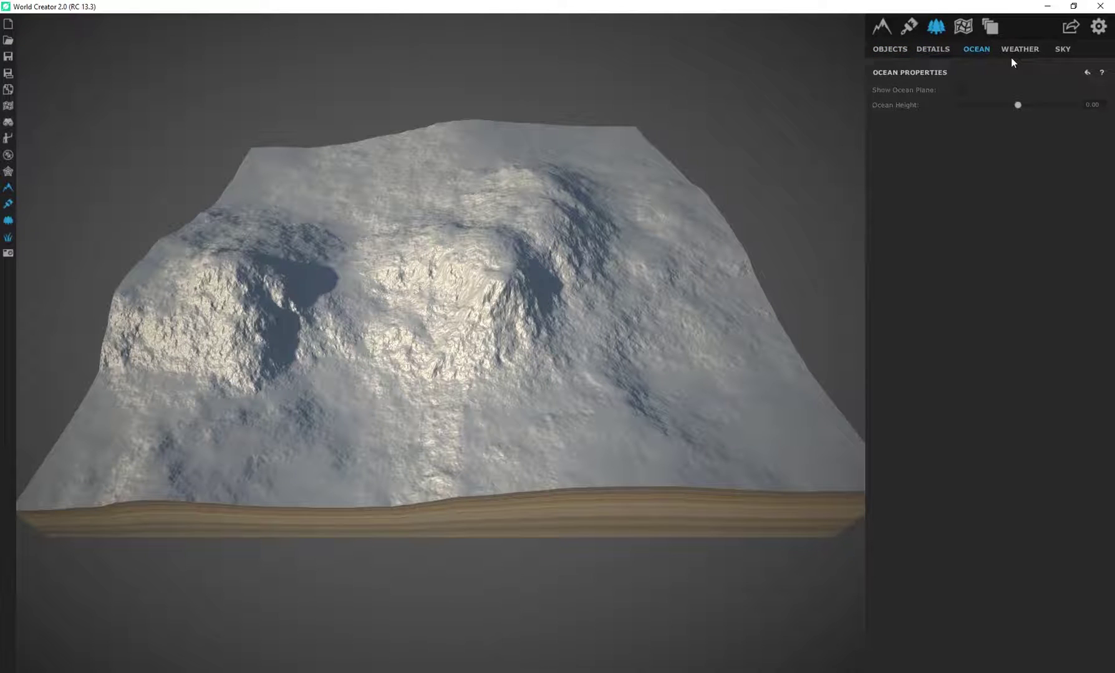
pyautogui.click(1022, 54)
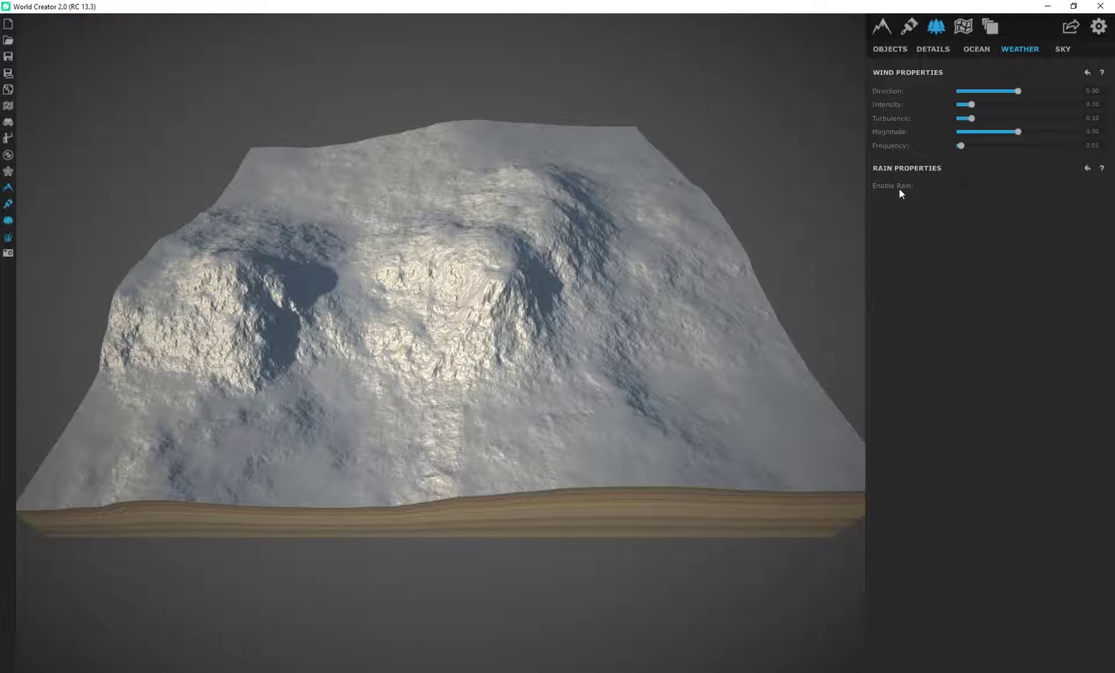
pyautogui.click(1062, 50)
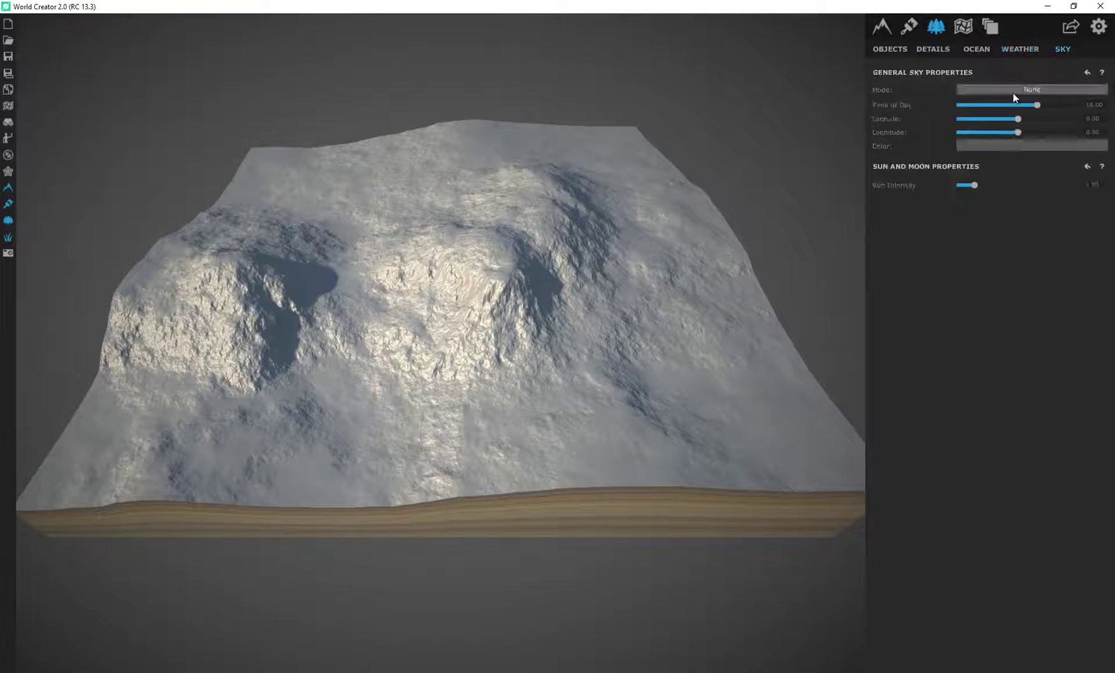
# Look at the area layers and the simulation settings, and return to the surface's base properties.
pyautogui.click(964, 28)
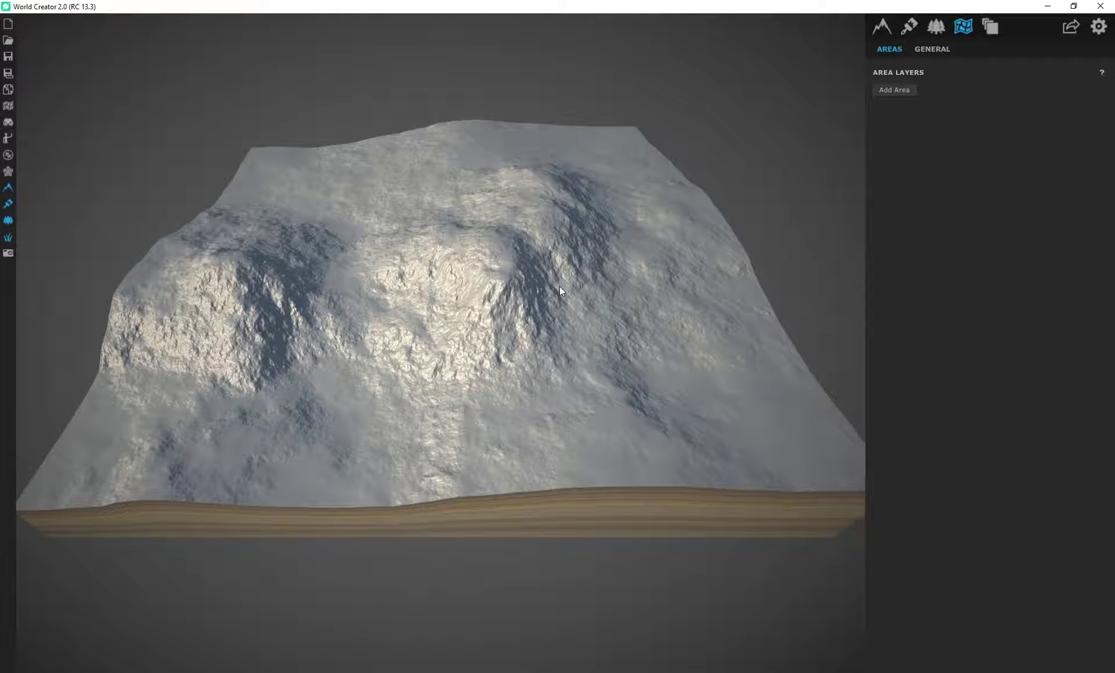
pyautogui.click(990, 26)
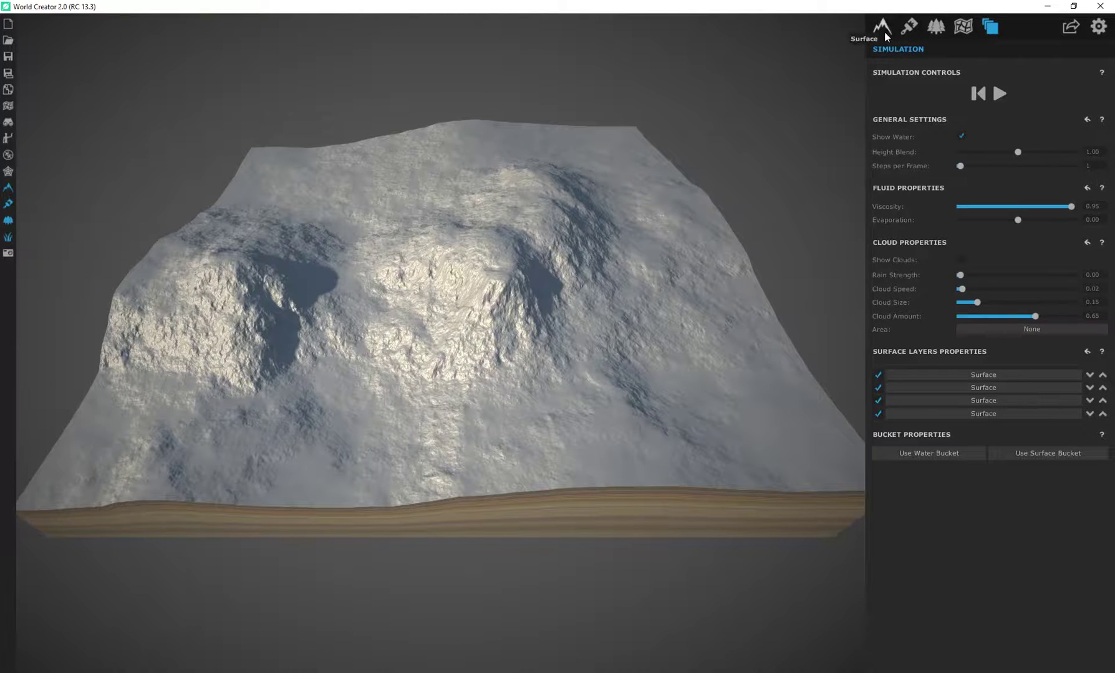
pyautogui.click(909, 27)
pyautogui.click(936, 27)
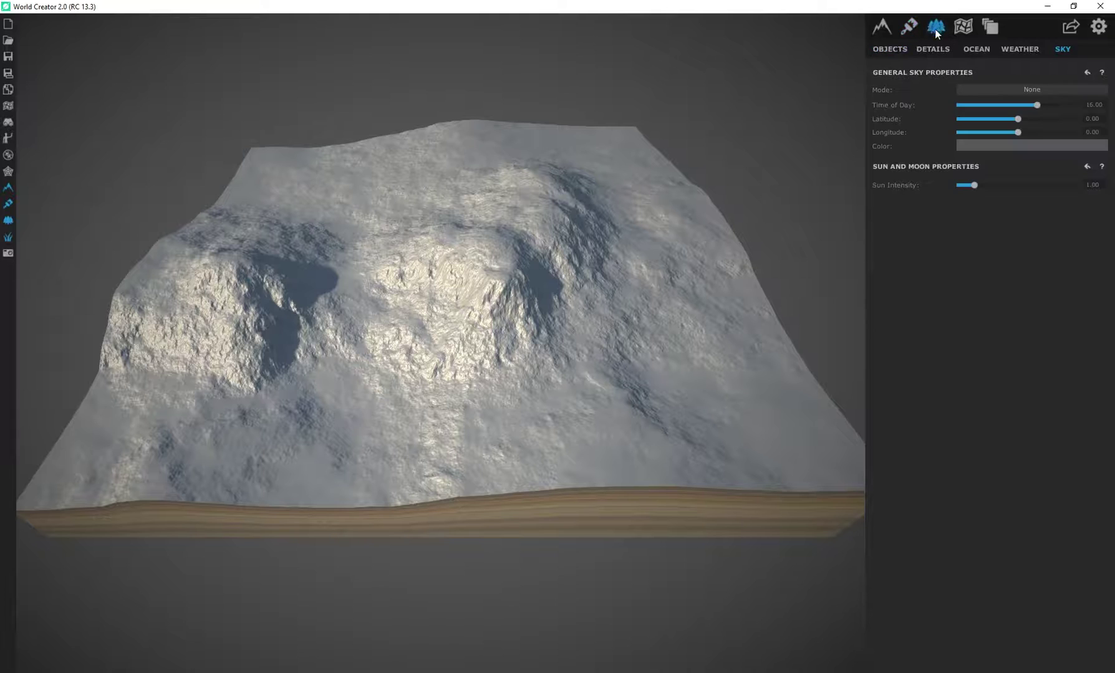
pyautogui.click(882, 31)
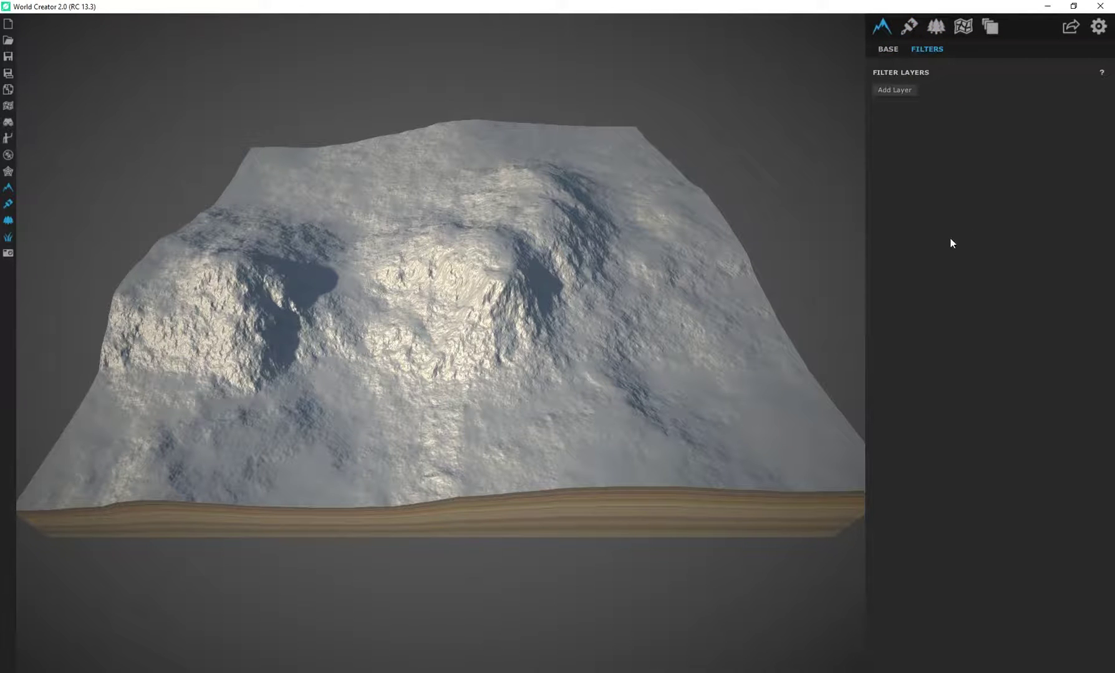
pyautogui.click(893, 54)
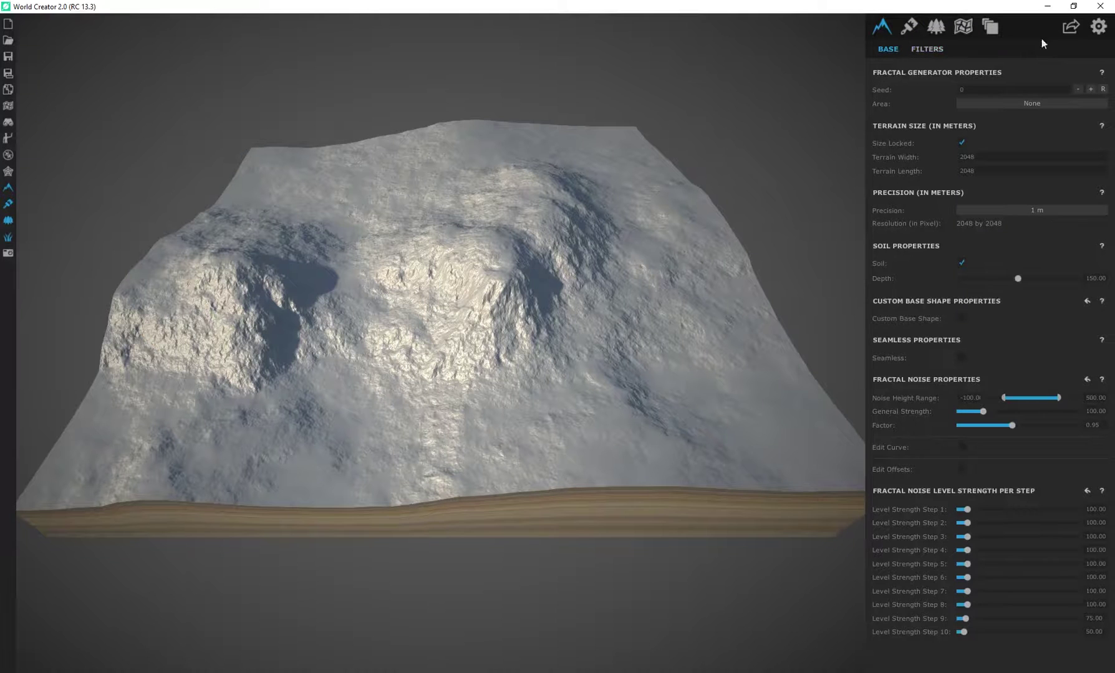
# Review the surface export settings and the general, graphics, camera and interface options, and reopen the surface's base properties.
pyautogui.click(1071, 28)
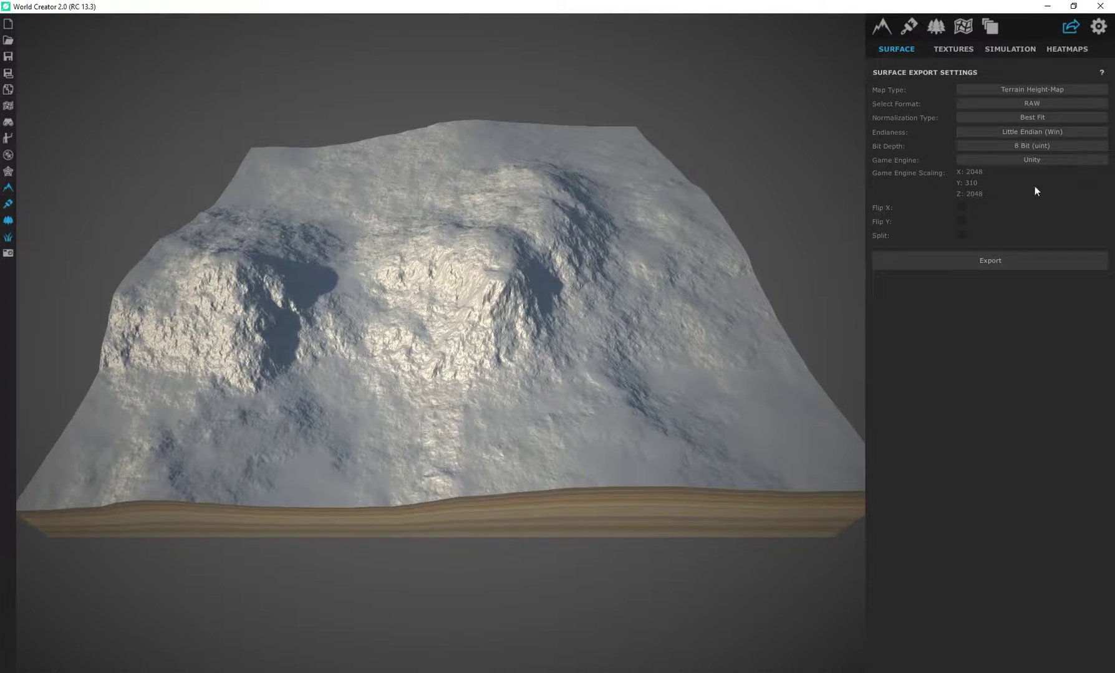
pyautogui.click(1096, 29)
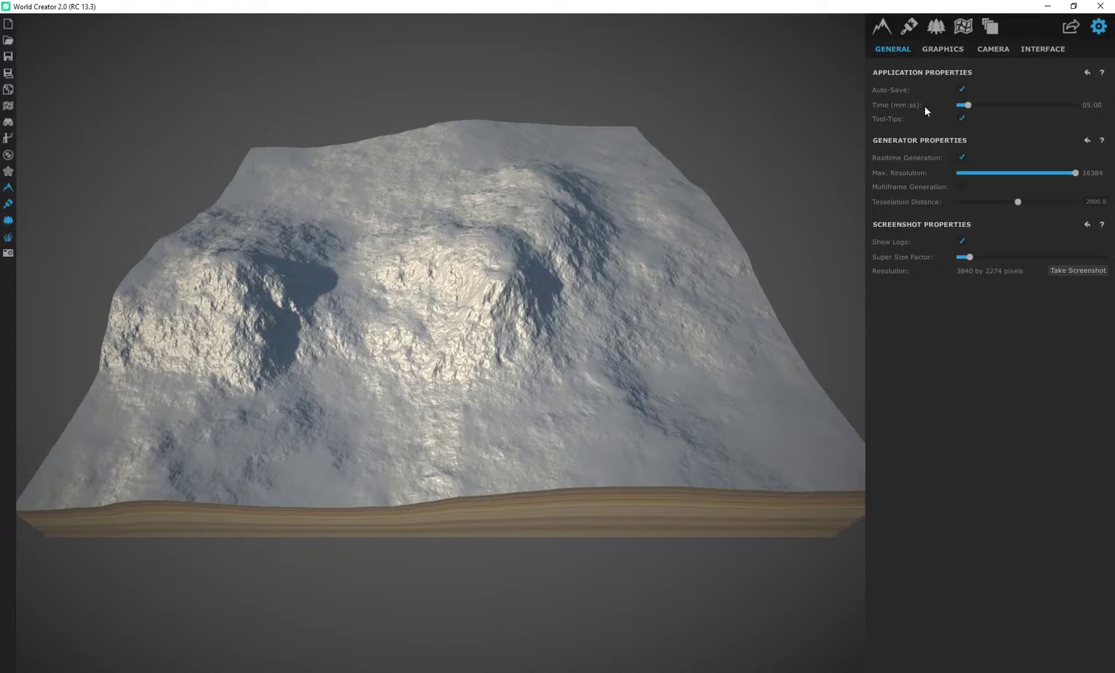
pyautogui.click(943, 50)
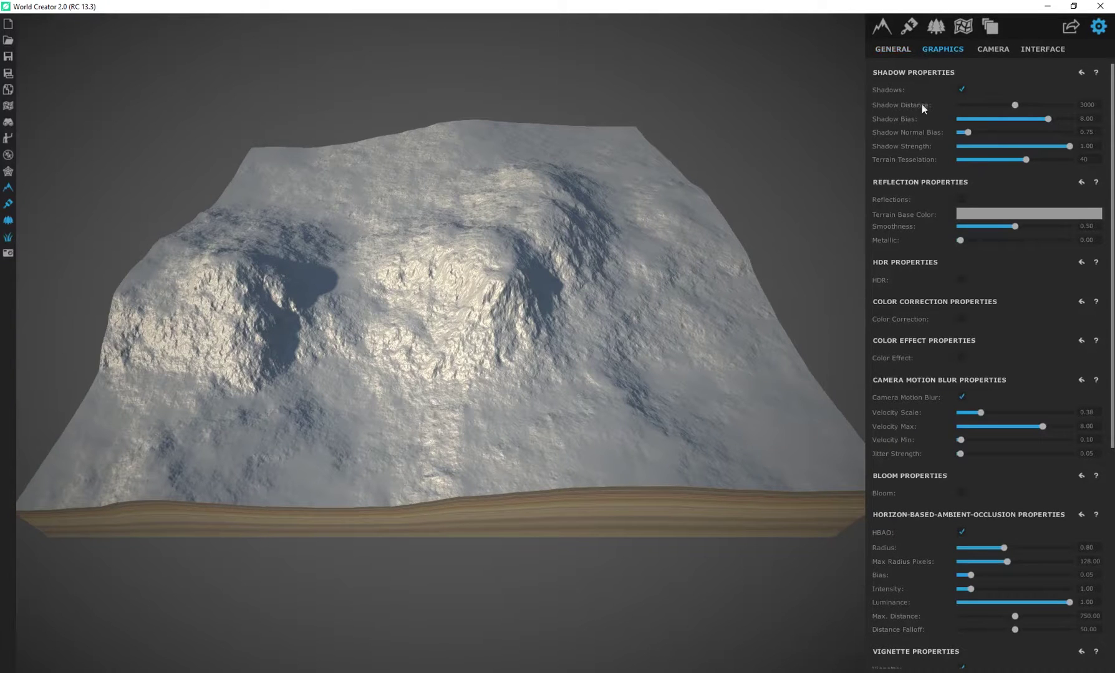
pyautogui.click(996, 48)
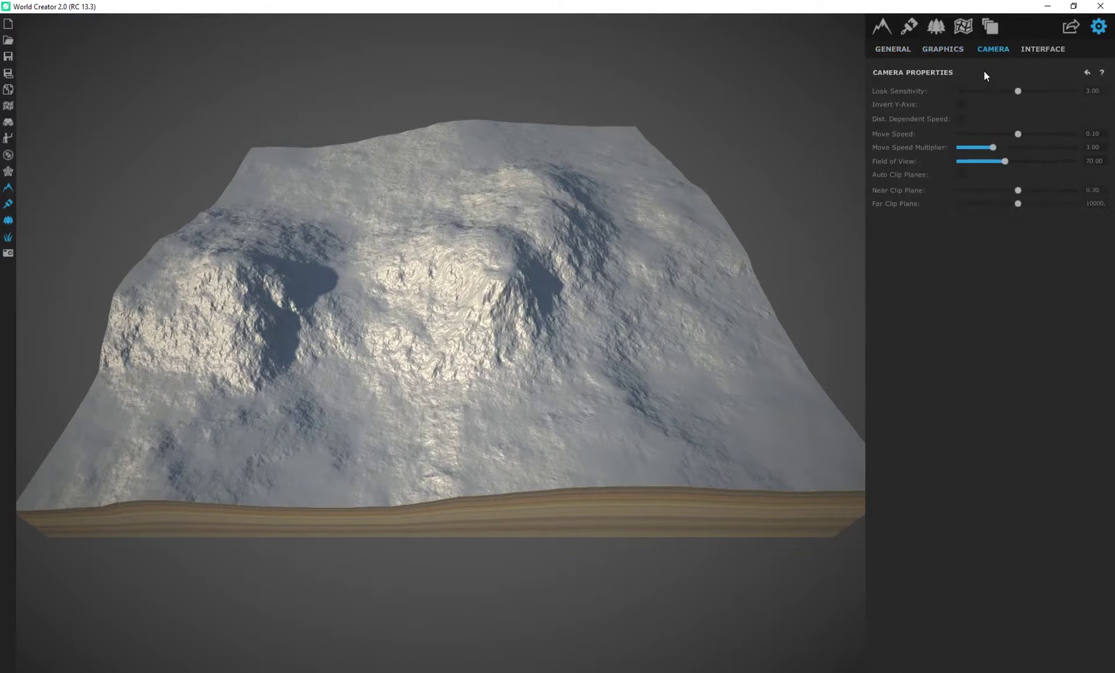
pyautogui.click(1040, 49)
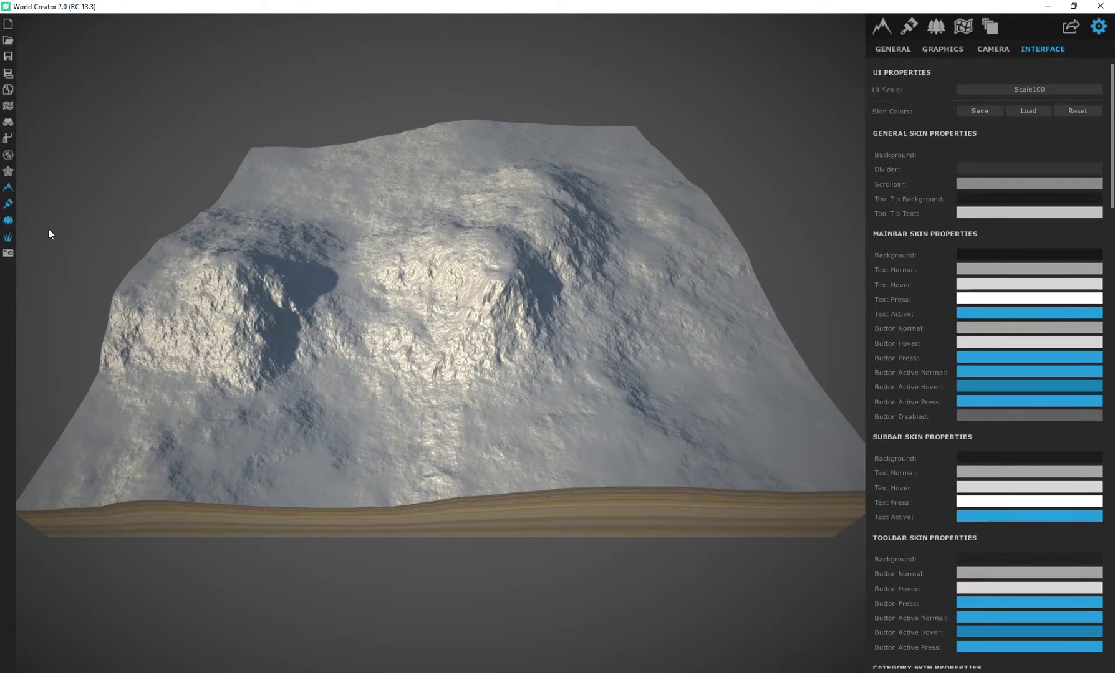
pyautogui.click(886, 30)
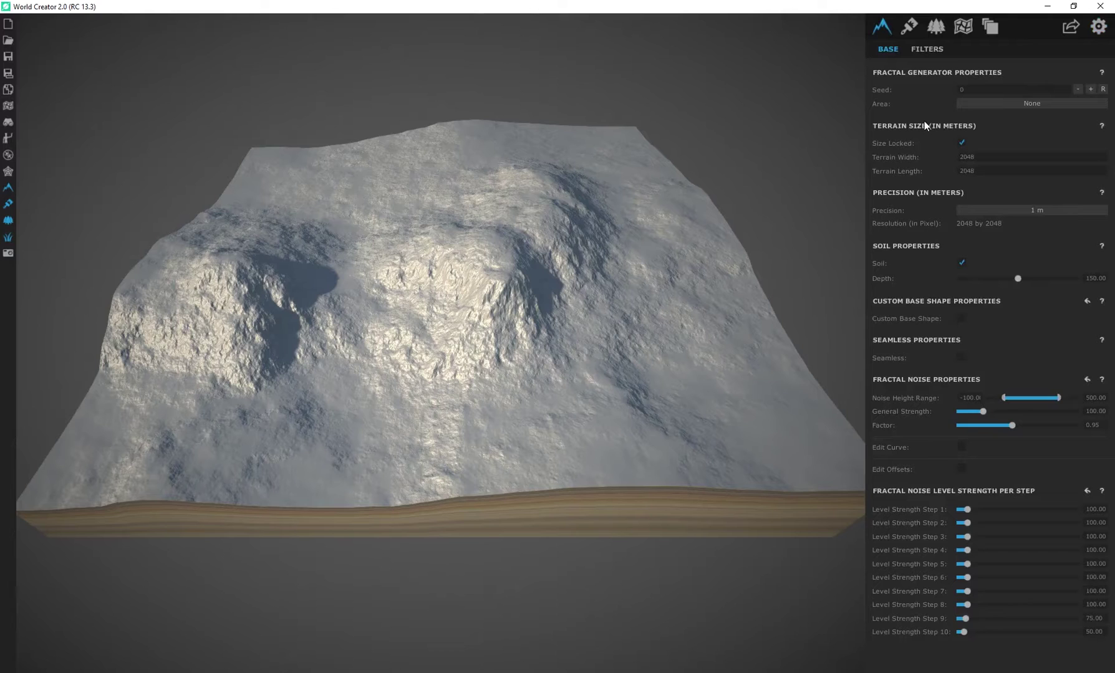